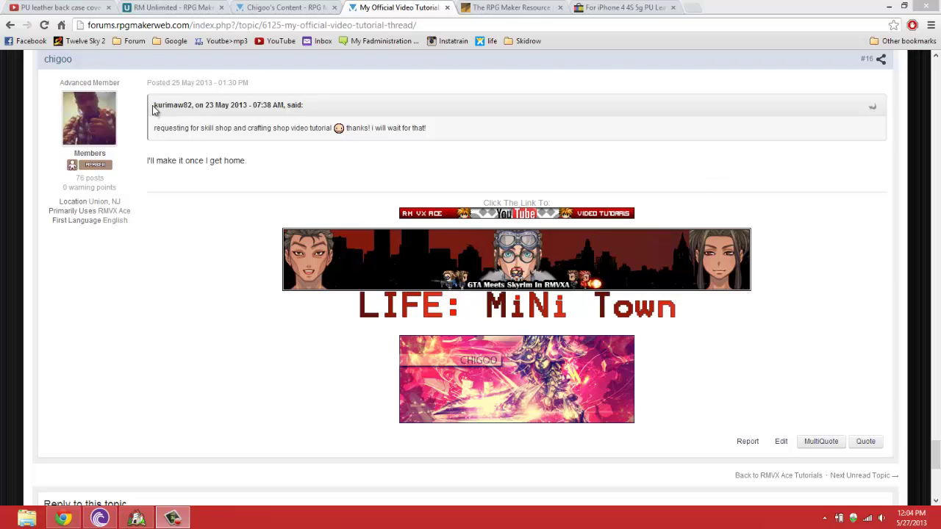
Read the forum post requesting a skill shop and crafting shop video tutorial, along with the reply to it.
{"action": "left_click_drag", "start_coordinate": [153, 105], "coordinate": [193, 105]}
{"action": "scroll", "coordinate": [213, 146], "scroll_direction": "up", "scroll_amount": 3}
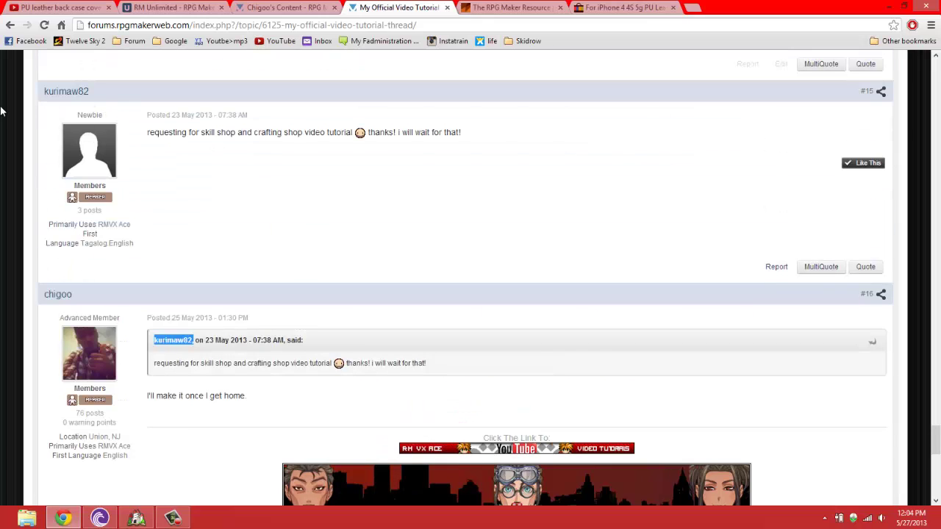
{"action": "scroll", "coordinate": [145, 224], "scroll_direction": "down", "scroll_amount": 2}
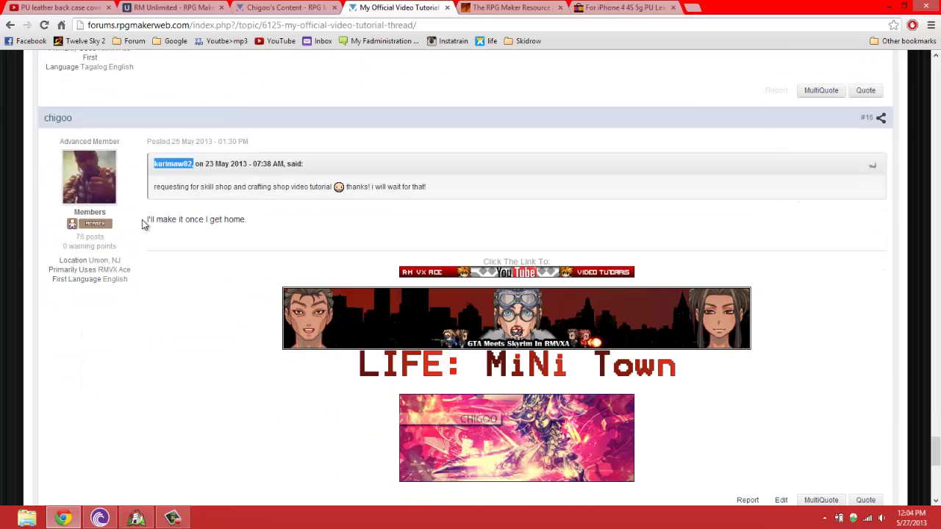
{"action": "left_click", "coordinate": [213, 186]}
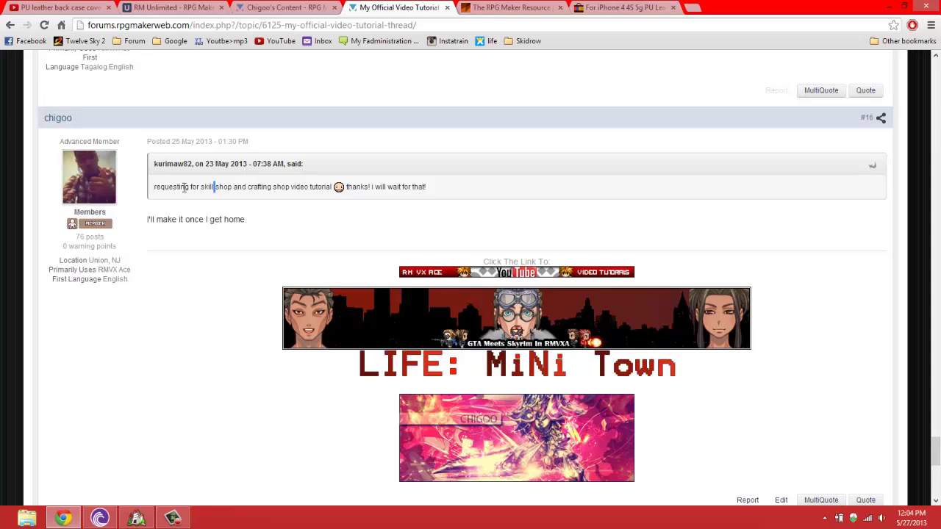
{"action": "left_click_drag", "start_coordinate": [201, 189], "coordinate": [279, 188]}
{"action": "left_click", "coordinate": [315, 191]}
{"action": "left_click_drag", "start_coordinate": [154, 188], "coordinate": [443, 190]}
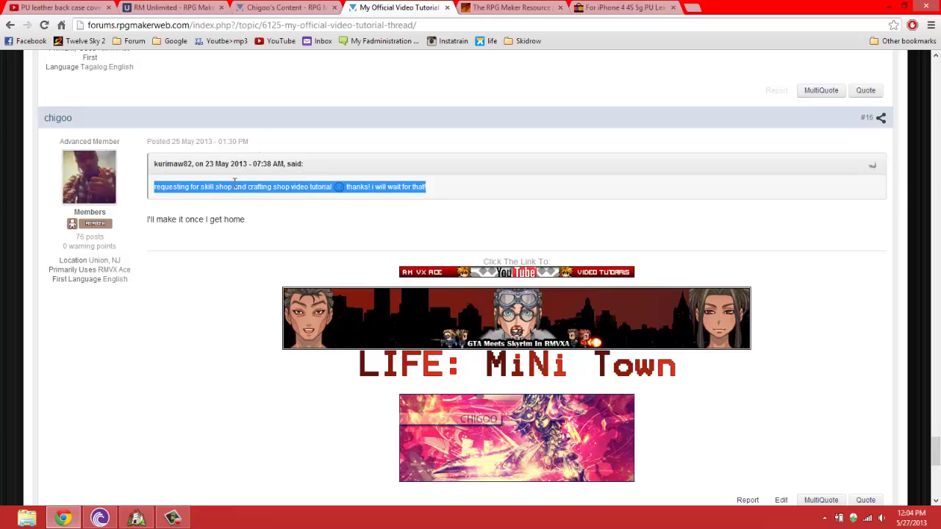
{"action": "left_click", "coordinate": [310, 188]}
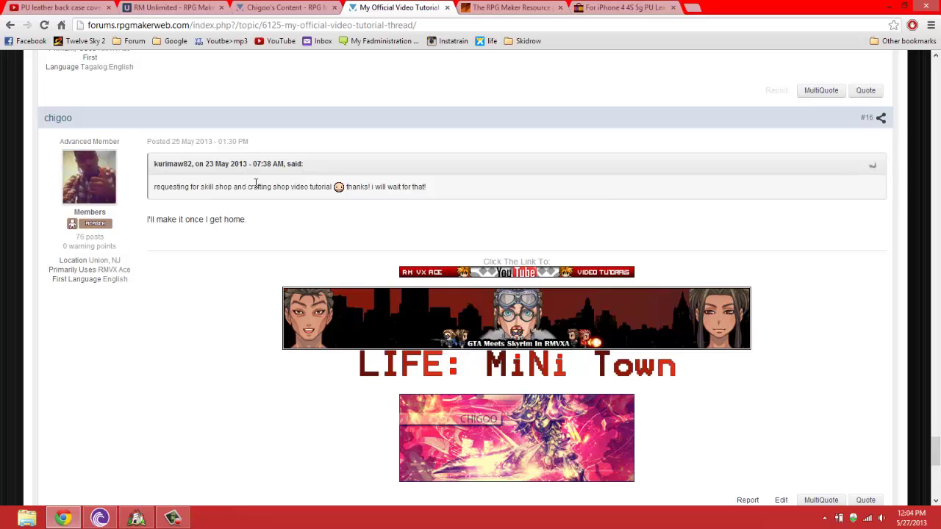
Switch to RPG Maker VX Ace, show the DawnHaven map's walled city at 1/1 scale, and enter event editing mode.
{"action": "left_click", "coordinate": [144, 518]}
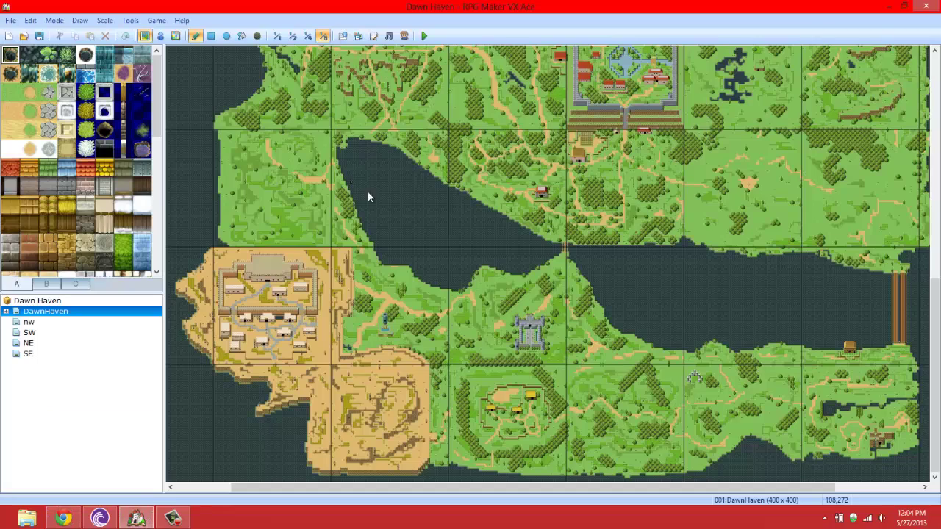
{"action": "middle_click_drag", "start_coordinate": [279, 76], "coordinate": [544, 151]}
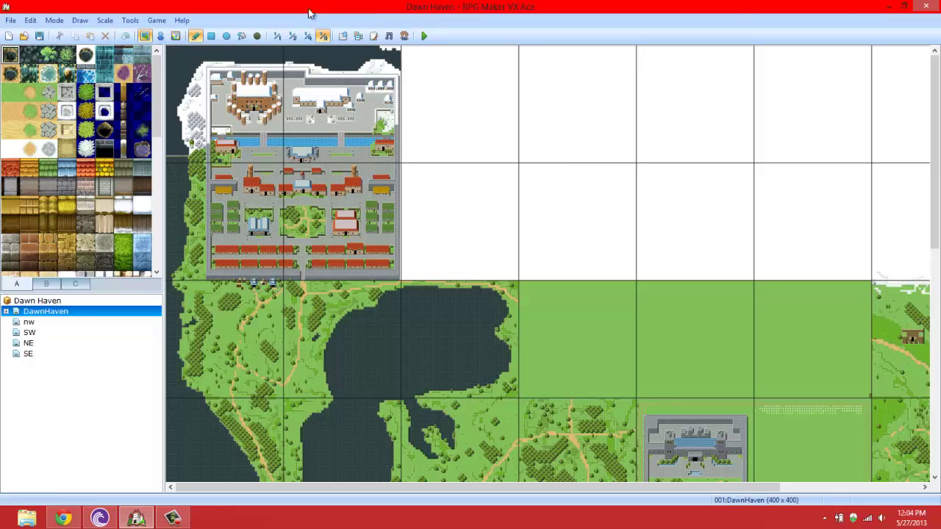
{"action": "left_click", "coordinate": [277, 35]}
{"action": "middle_click_drag", "start_coordinate": [482, 245], "coordinate": [454, 315]}
{"action": "left_click", "coordinate": [160, 35]}
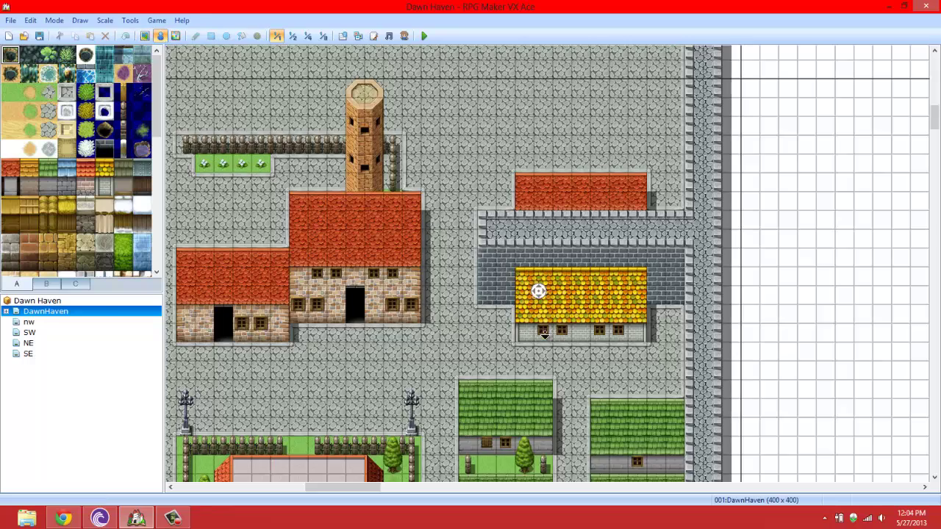
Create a new event on the tile just below the front wall of the yellow-roofed house.
{"action": "scroll", "coordinate": [558, 294], "scroll_direction": "down", "scroll_amount": 2}
{"action": "right_click", "coordinate": [580, 304]}
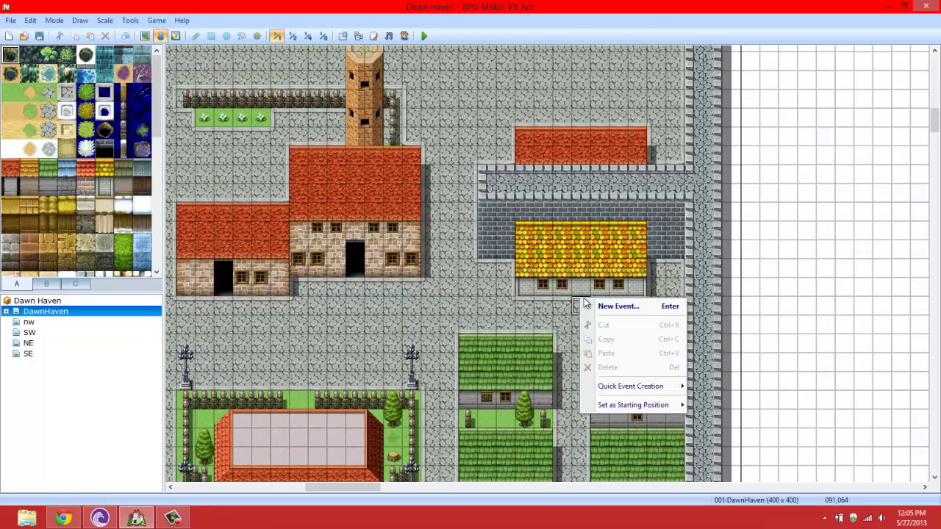
{"action": "left_click", "coordinate": [595, 307]}
Give the event the first character in the second row of the People1 sheet as its graphic and save the event.
{"action": "double_click", "coordinate": [255, 317]}
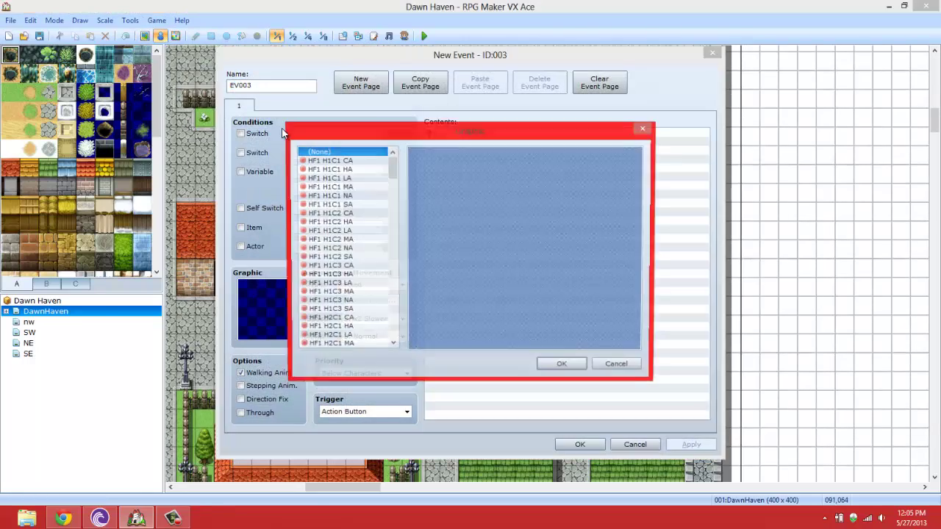
{"action": "left_click", "coordinate": [351, 167]}
{"action": "scroll", "coordinate": [328, 235], "scroll_direction": "down", "scroll_amount": 6}
{"action": "scroll", "coordinate": [329, 235], "scroll_direction": "down", "scroll_amount": 5}
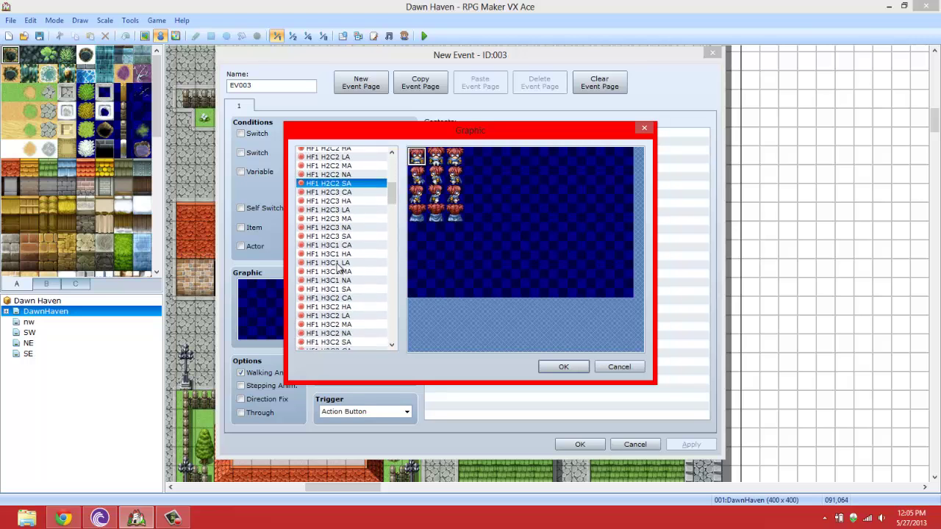
{"action": "left_click", "coordinate": [328, 213]}
{"action": "scroll", "coordinate": [328, 250], "scroll_direction": "down", "scroll_amount": 5}
{"action": "scroll", "coordinate": [335, 277], "scroll_direction": "down", "scroll_amount": 10}
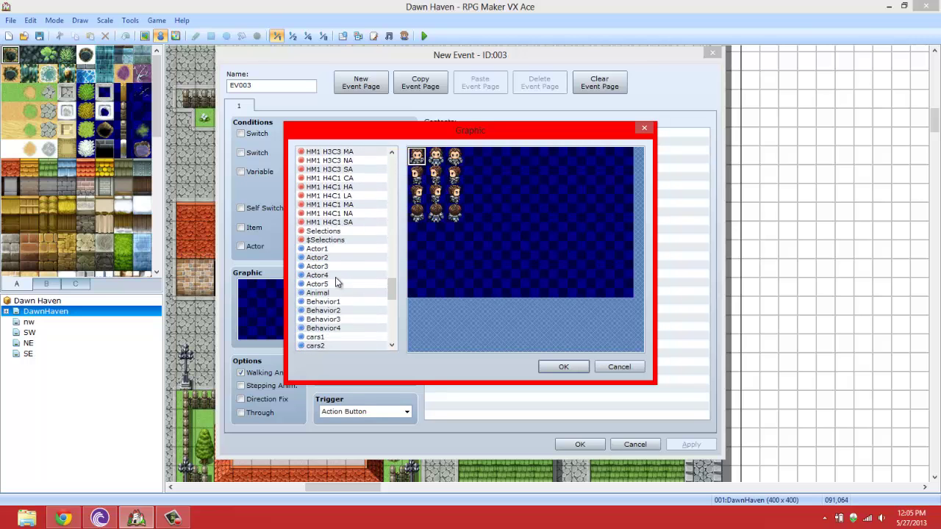
{"action": "left_click", "coordinate": [321, 199]}
{"action": "left_click", "coordinate": [320, 180]}
{"action": "left_click", "coordinate": [329, 188]}
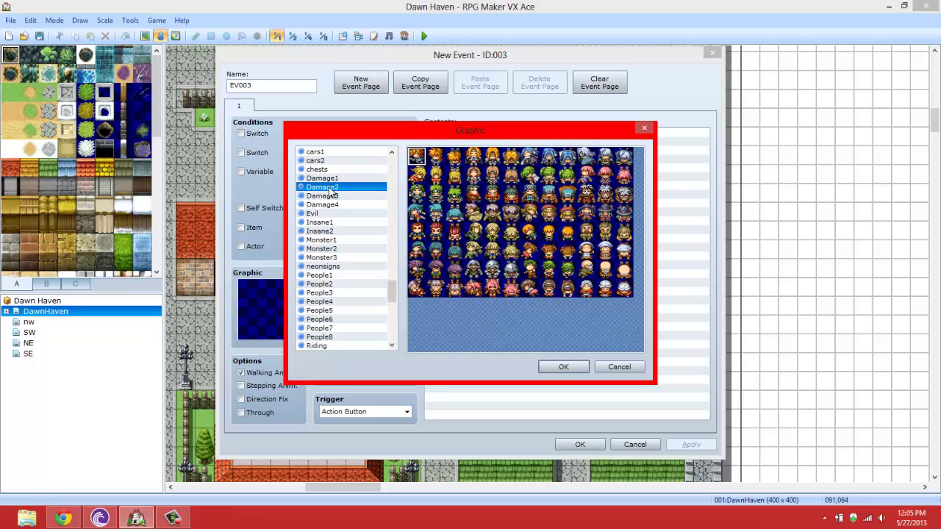
{"action": "left_click", "coordinate": [354, 161]}
{"action": "left_click", "coordinate": [354, 275]}
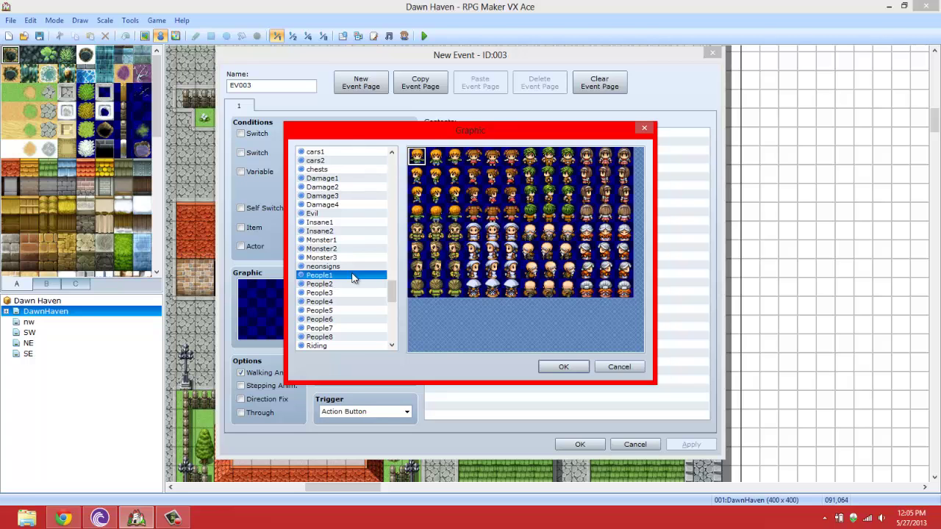
{"action": "double_click", "coordinate": [435, 243]}
{"action": "left_click", "coordinate": [471, 136]}
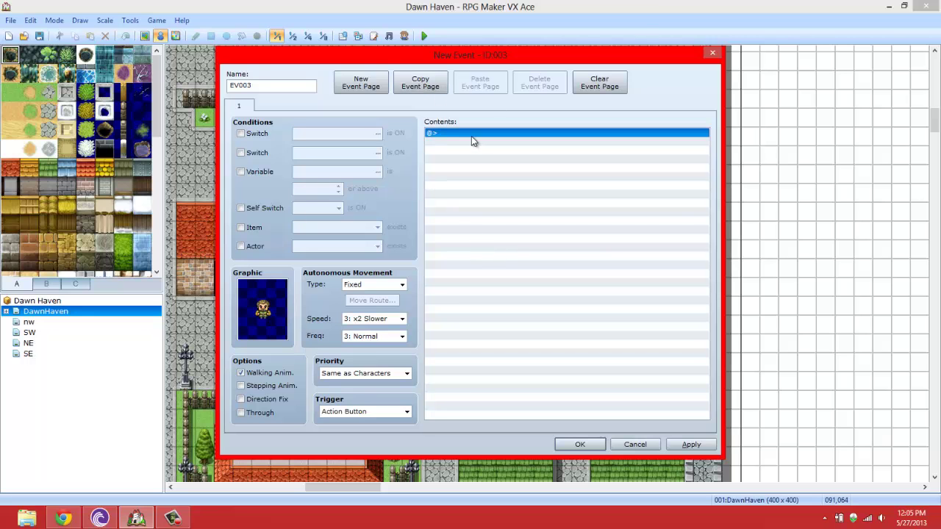
{"action": "left_click", "coordinate": [579, 444]}
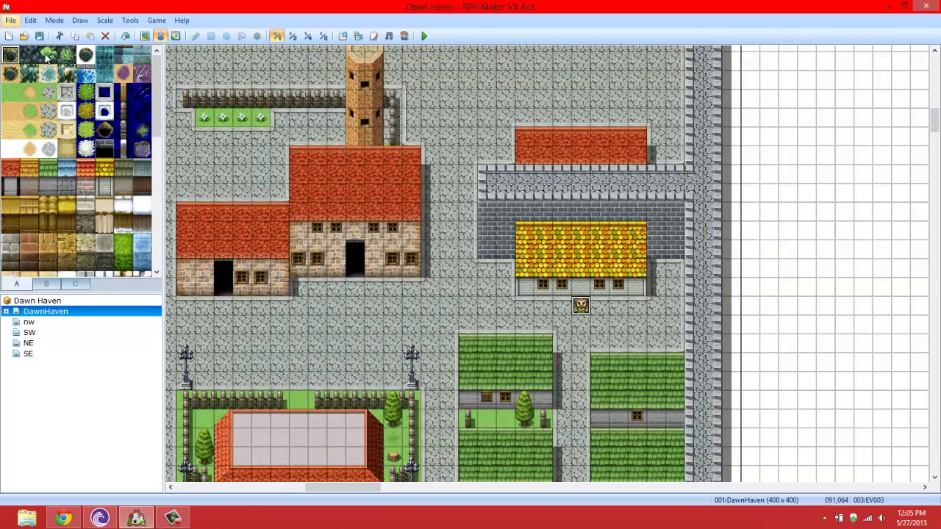
Open the database's item list and raise the maximum number of items to 18.
{"action": "left_click", "coordinate": [130, 20]}
{"action": "left_click", "coordinate": [141, 35]}
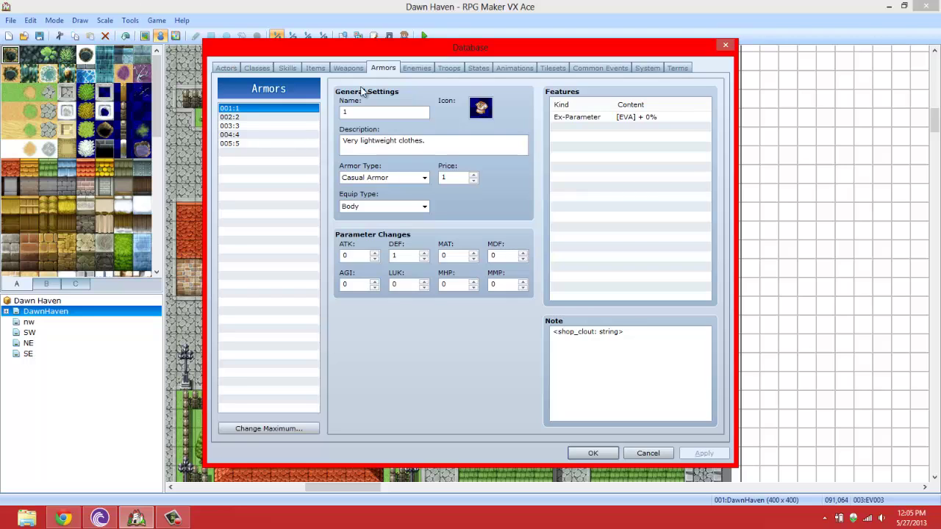
{"action": "left_click", "coordinate": [315, 68]}
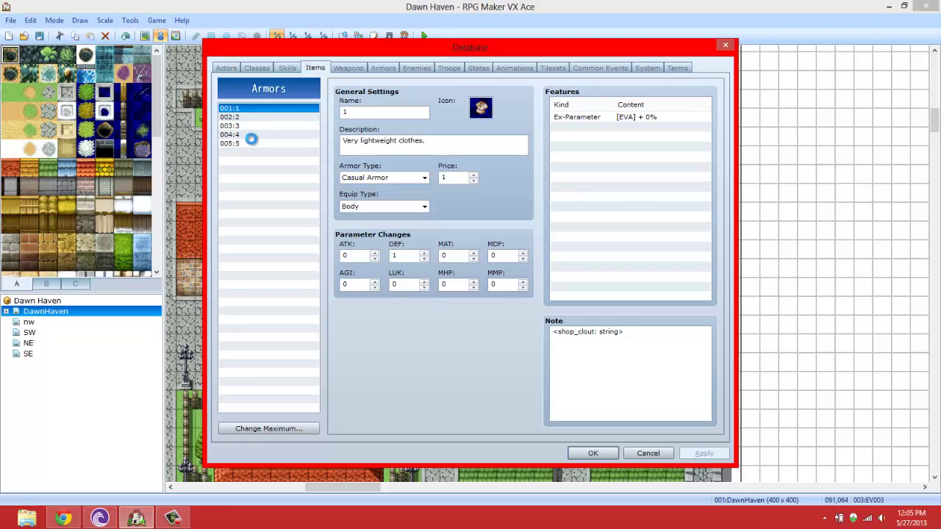
{"action": "left_click", "coordinate": [270, 428]}
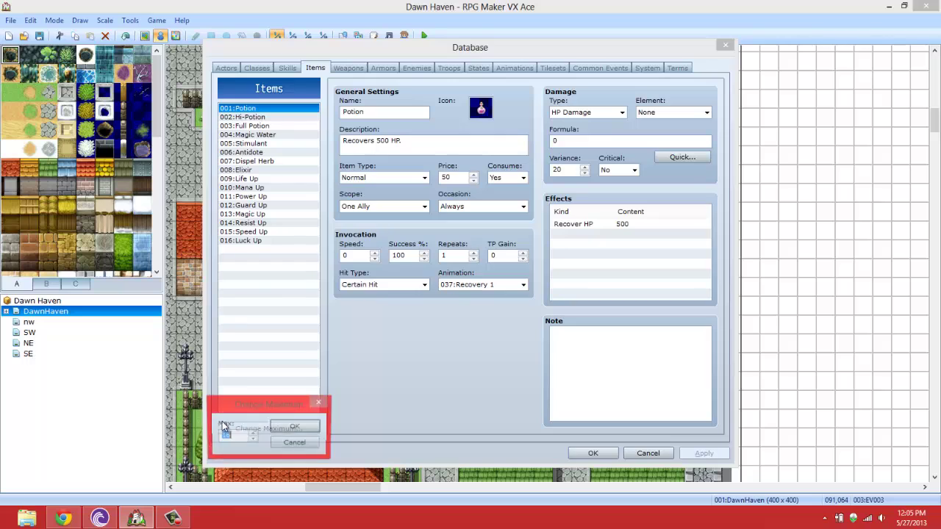
{"action": "left_click", "coordinate": [252, 432]}
{"action": "left_click", "coordinate": [252, 432]}
{"action": "left_click", "coordinate": [294, 426]}
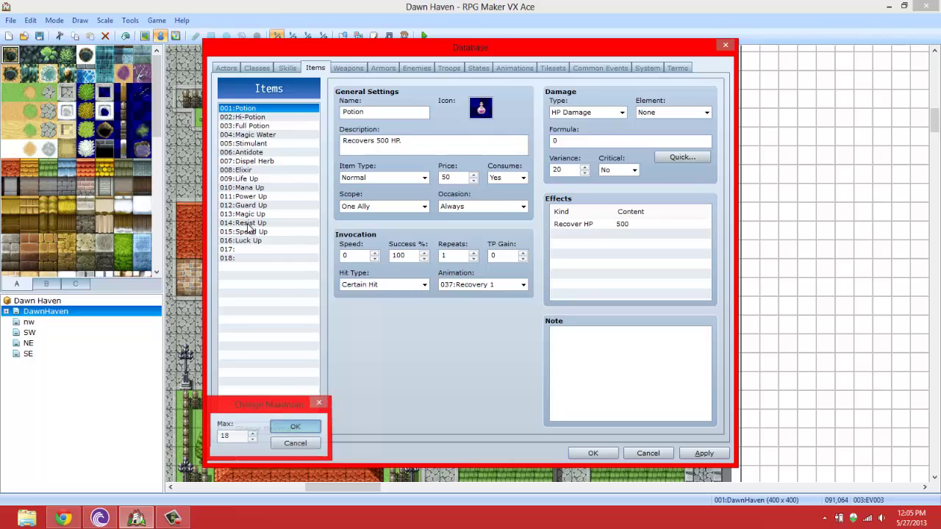
Name the empty item 017 "Skill Book: Fire Blast".
{"action": "left_click", "coordinate": [242, 240]}
{"action": "left_click", "coordinate": [227, 249]}
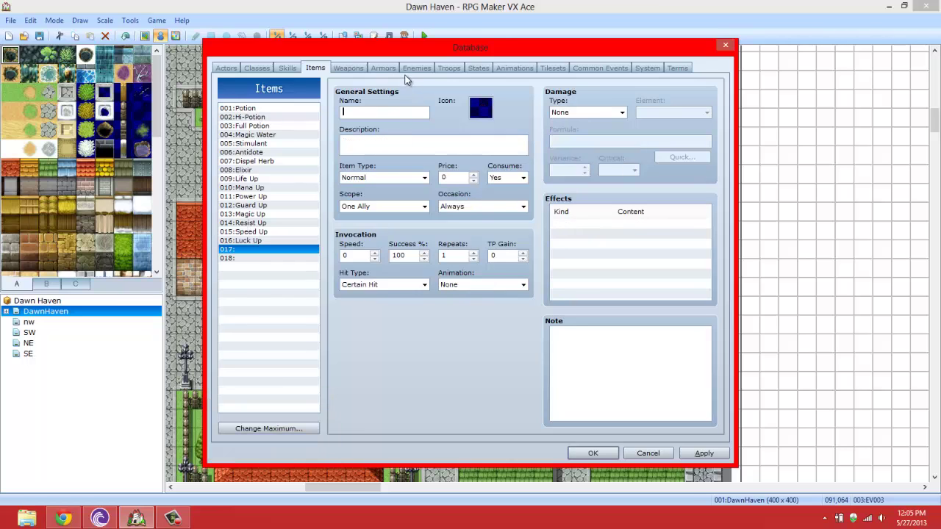
{"action": "type", "text": "Skill Book: Fire Blast"}
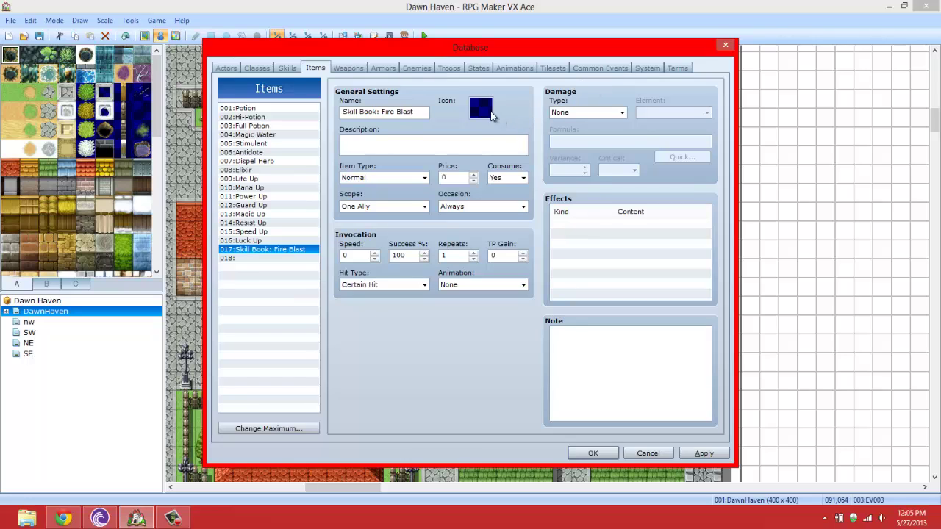
Give the skill book the red book icon and the description "Used to learn Fire Blast".
{"action": "left_click", "coordinate": [481, 114]}
{"action": "double_click", "coordinate": [483, 114]}
{"action": "left_click", "coordinate": [401, 268]}
{"action": "scroll", "coordinate": [405, 266], "scroll_direction": "down", "scroll_amount": 3}
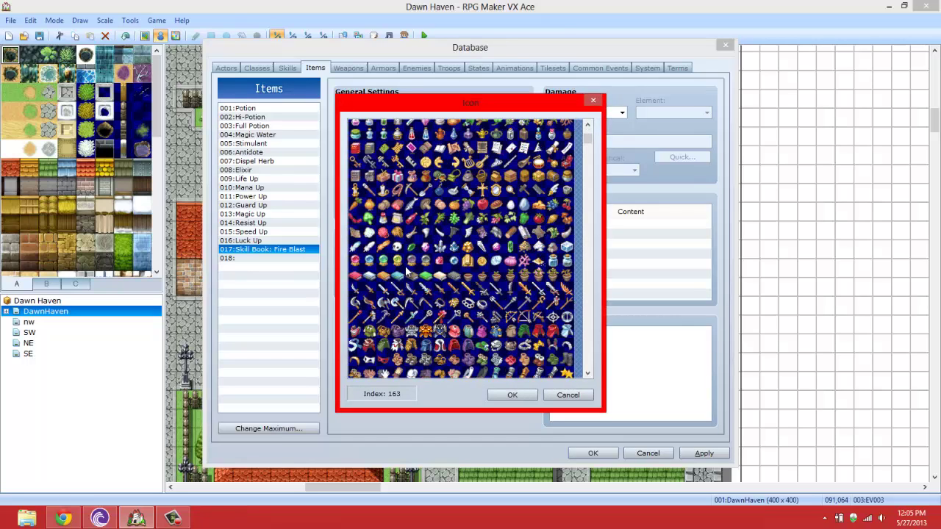
{"action": "double_click", "coordinate": [356, 192]}
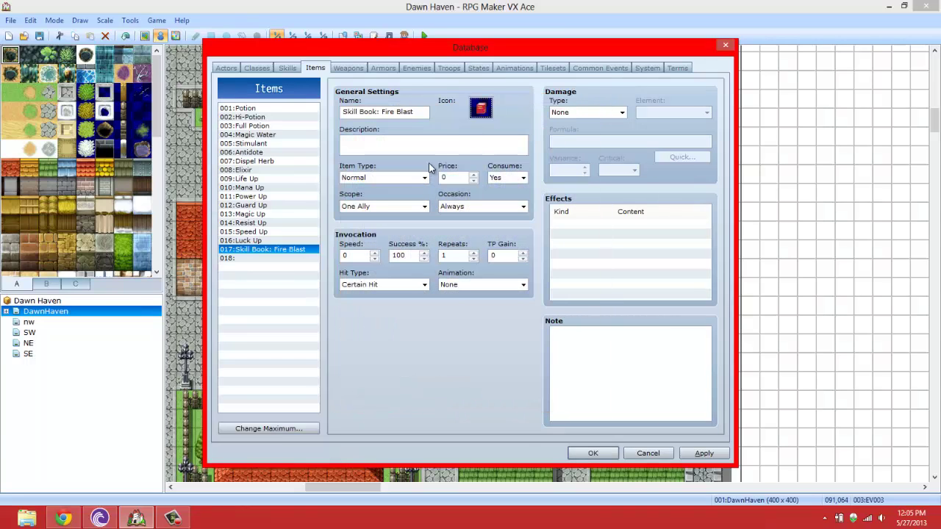
{"action": "left_click", "coordinate": [393, 143]}
{"action": "type", "text": "Used to learn Fire Blast"}
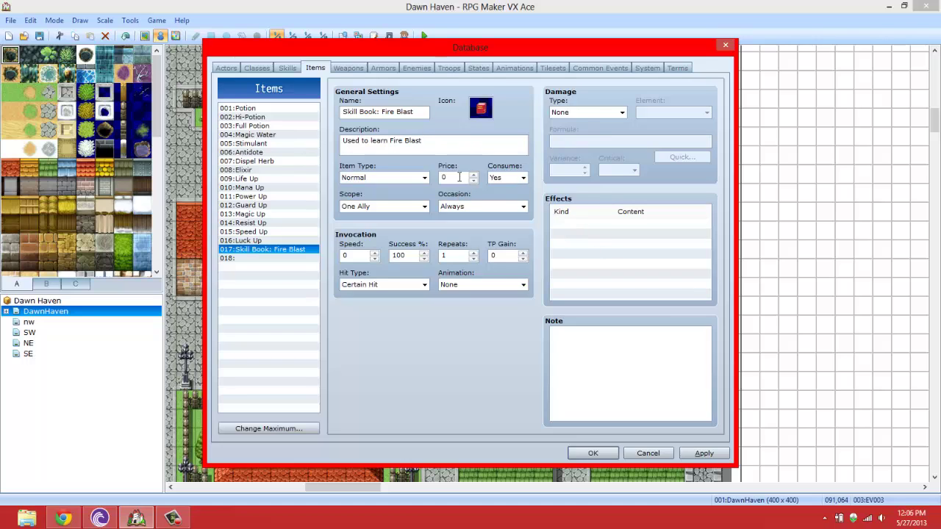
Choose Normal as the skill book's item type and One Ally as its scope.
{"action": "left_click", "coordinate": [382, 177]}
{"action": "left_click", "coordinate": [364, 189]}
{"action": "left_click", "coordinate": [359, 208]}
{"action": "left_click", "coordinate": [359, 209]}
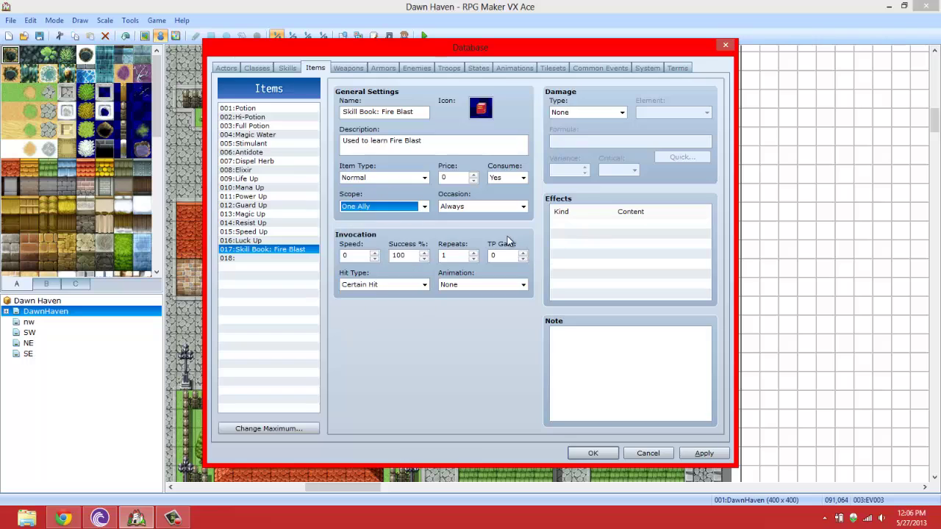
{"action": "left_click", "coordinate": [389, 209]}
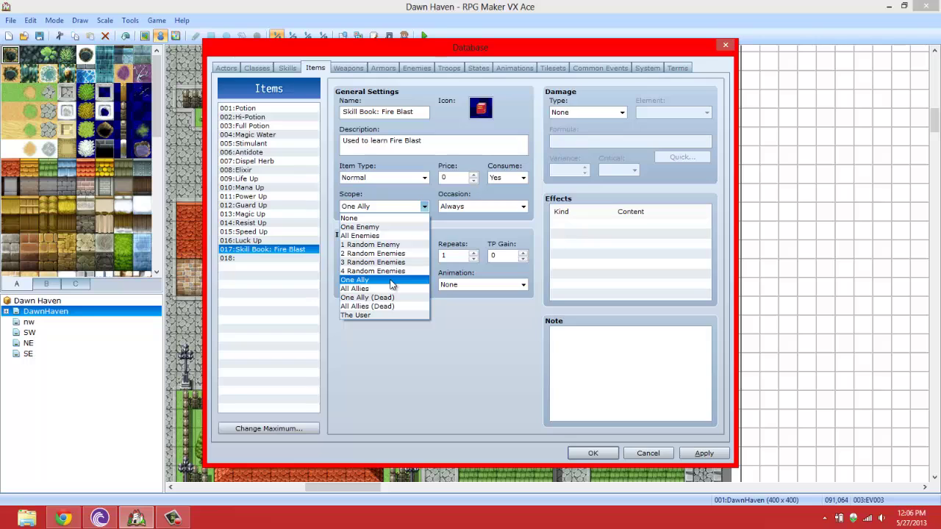
{"action": "left_click", "coordinate": [361, 279]}
Start a new effect for the skill book and set its kind to Learn Skill.
{"action": "left_click", "coordinate": [626, 224]}
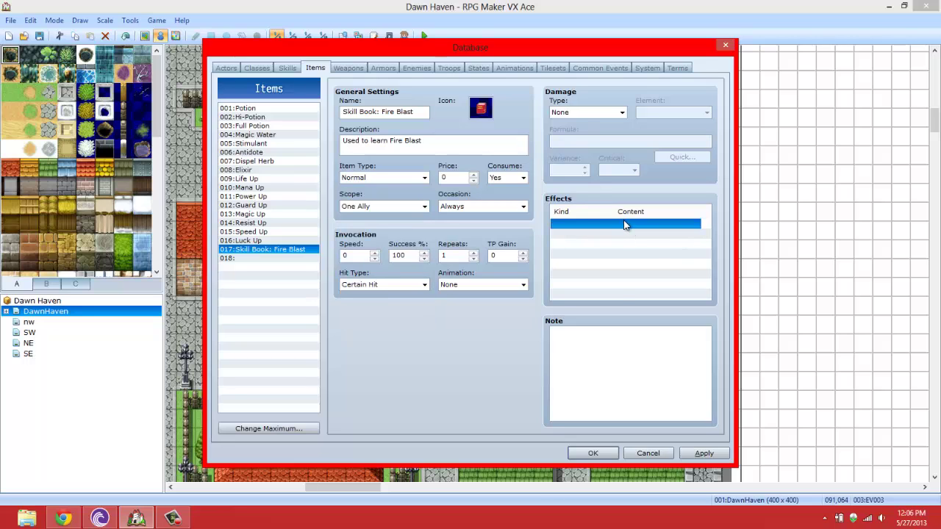
{"action": "right_click", "coordinate": [623, 220]}
{"action": "left_click", "coordinate": [630, 225]}
{"action": "left_click", "coordinate": [594, 185]}
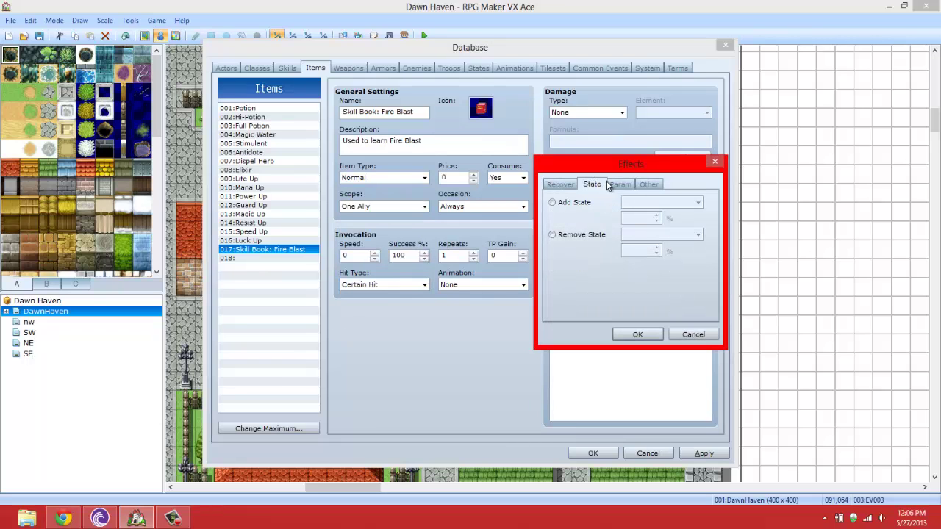
{"action": "left_click", "coordinate": [620, 185]}
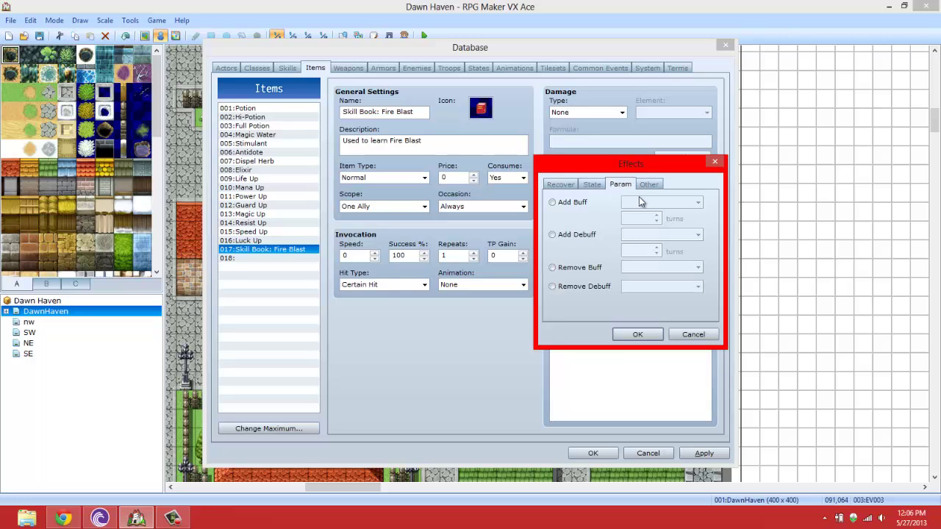
{"action": "left_click", "coordinate": [656, 184]}
{"action": "left_click", "coordinate": [562, 274]}
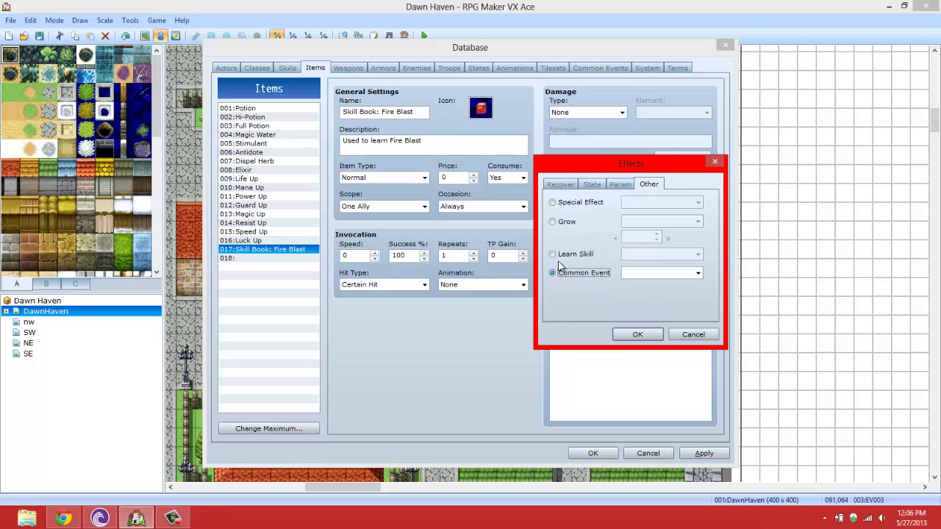
{"action": "left_click", "coordinate": [559, 255]}
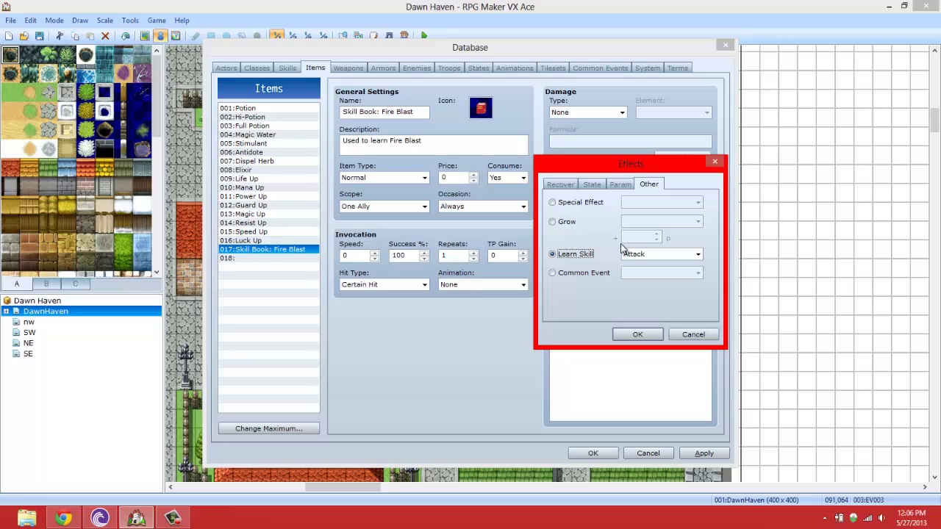
Set Fire as the skill learned from the skill book and save the database changes.
{"action": "left_click", "coordinate": [665, 254]}
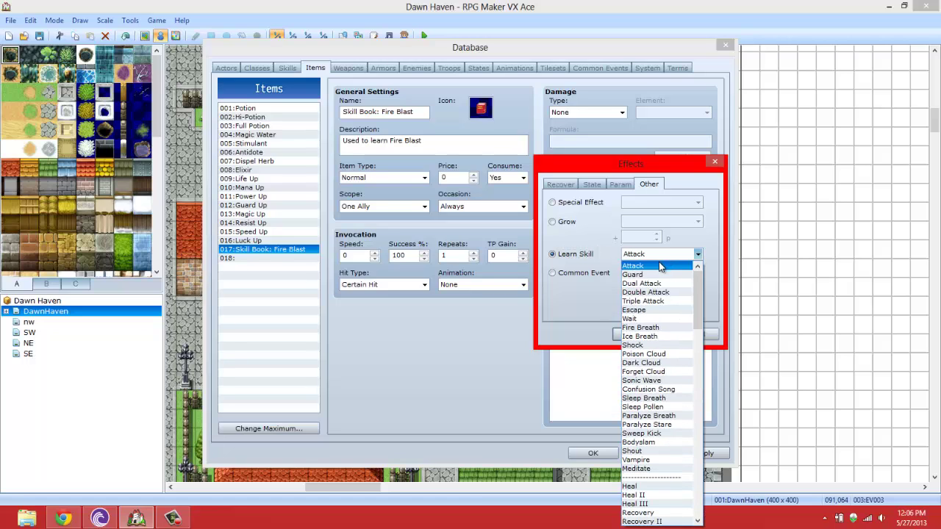
{"action": "left_click", "coordinate": [590, 245]}
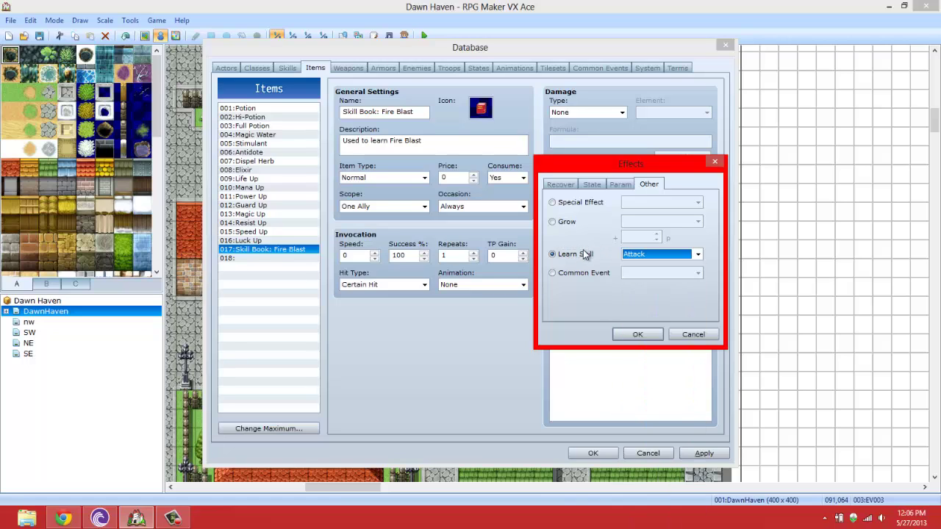
{"action": "left_click", "coordinate": [662, 255]}
{"action": "left_click_drag", "start_coordinate": [699, 280], "coordinate": [688, 365]}
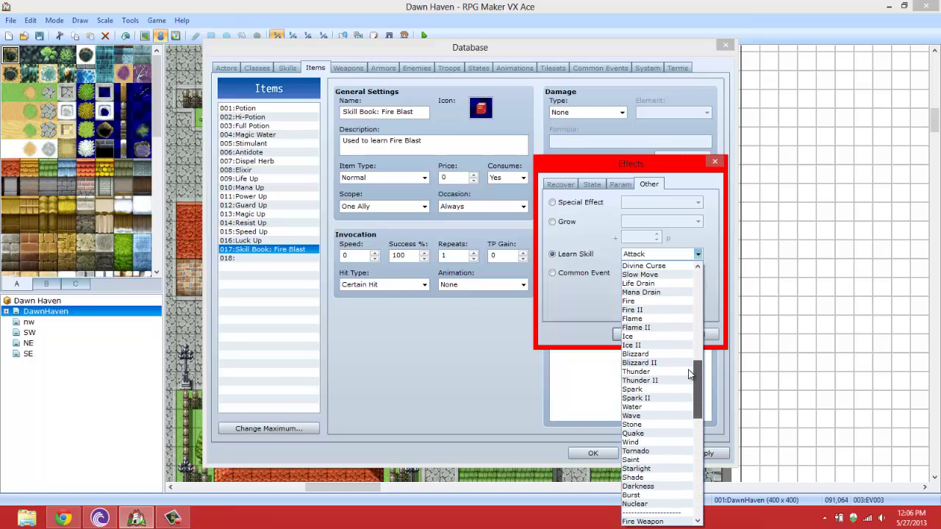
{"action": "left_click", "coordinate": [654, 302]}
{"action": "left_click", "coordinate": [640, 333]}
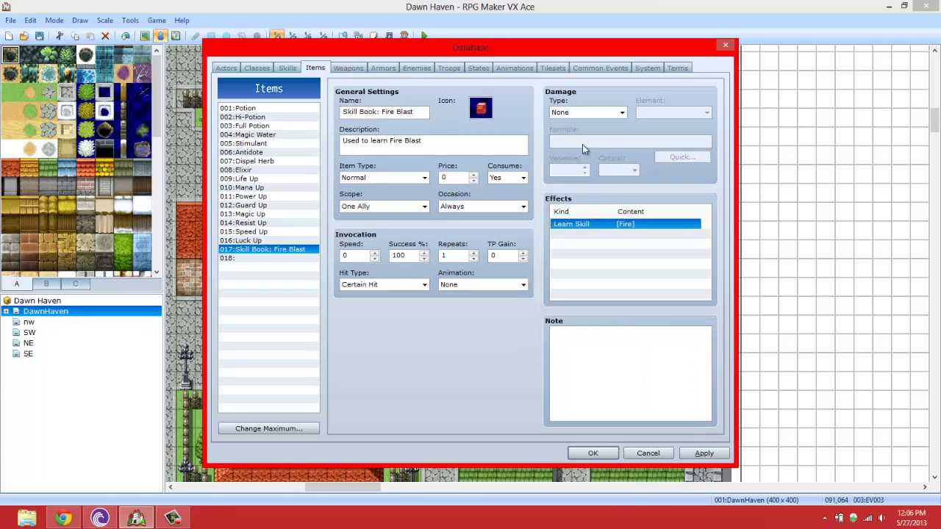
{"action": "left_click", "coordinate": [694, 453]}
{"action": "left_click", "coordinate": [593, 453]}
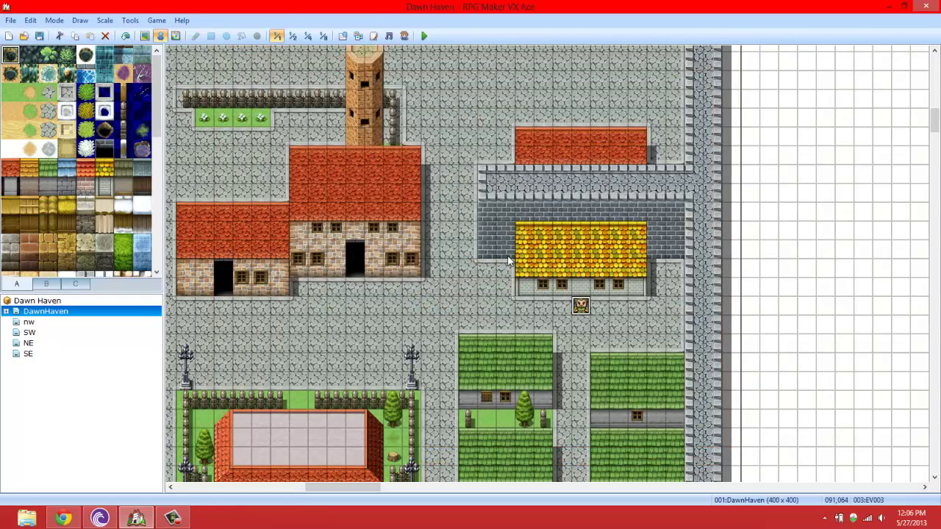
Add a Shop Processing command to the empty contents of the shopkeeper event EV003.
{"action": "double_click", "coordinate": [584, 305]}
{"action": "left_click", "coordinate": [514, 134]}
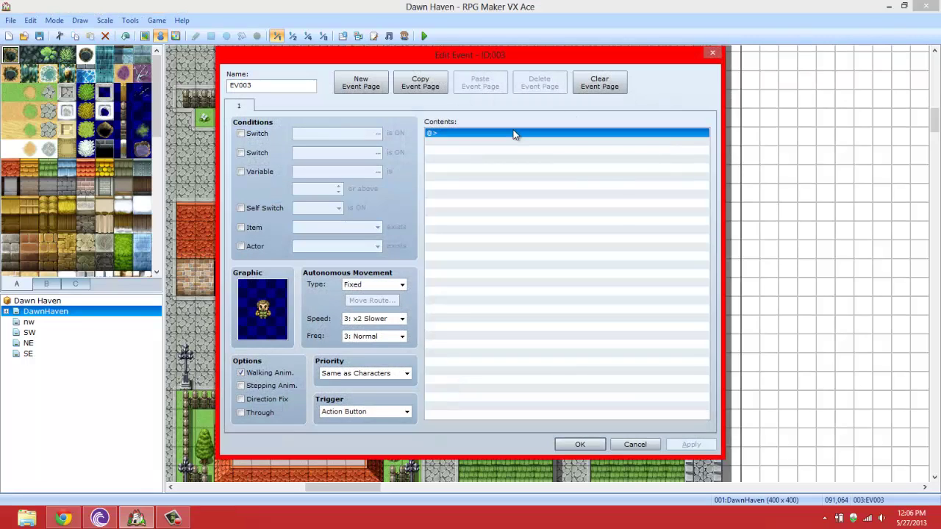
{"action": "right_click", "coordinate": [516, 135]}
{"action": "left_click", "coordinate": [537, 141]}
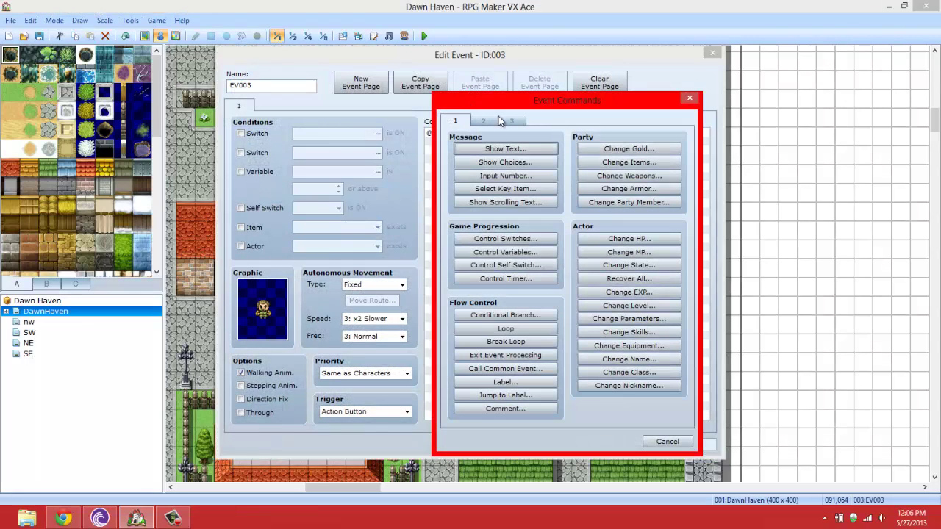
{"action": "left_click", "coordinate": [507, 121]}
{"action": "left_click", "coordinate": [501, 162]}
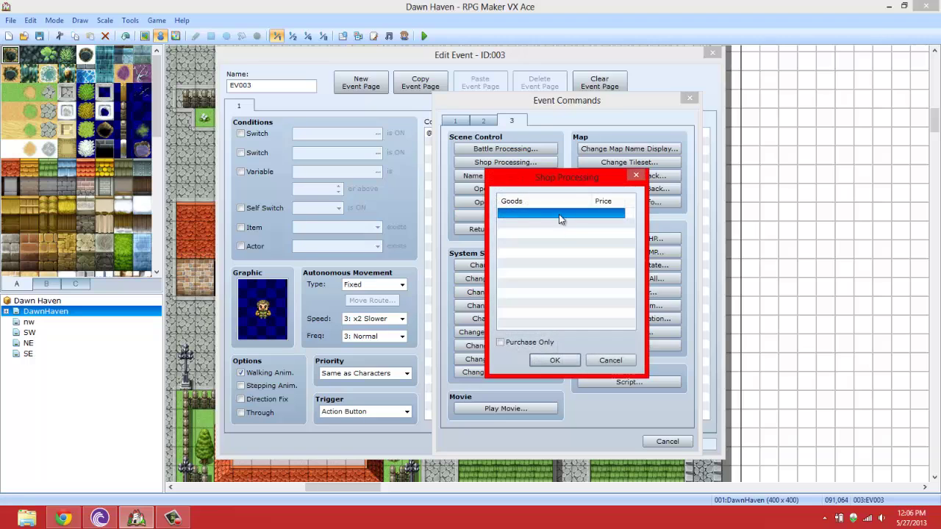
Stock the shop with item 017 Skill Book: Fire Blast at the standard price and save the event.
{"action": "right_click", "coordinate": [558, 213]}
{"action": "left_click", "coordinate": [569, 214]}
{"action": "left_click", "coordinate": [594, 214]}
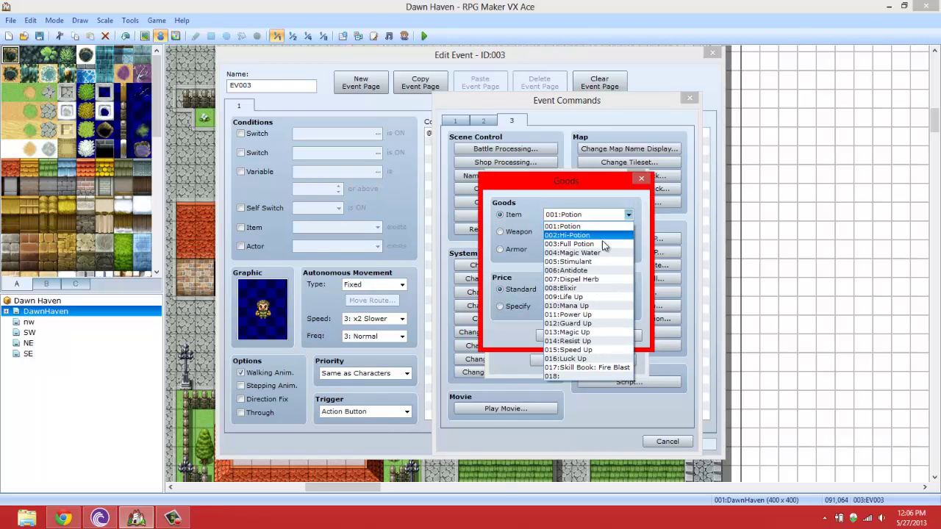
{"action": "left_click", "coordinate": [597, 367]}
{"action": "left_click", "coordinate": [552, 336]}
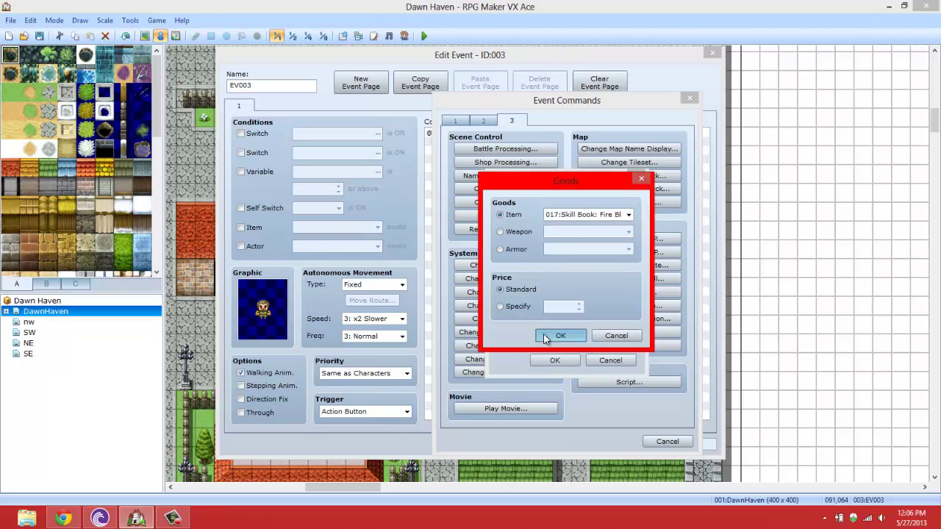
{"action": "left_click", "coordinate": [553, 360]}
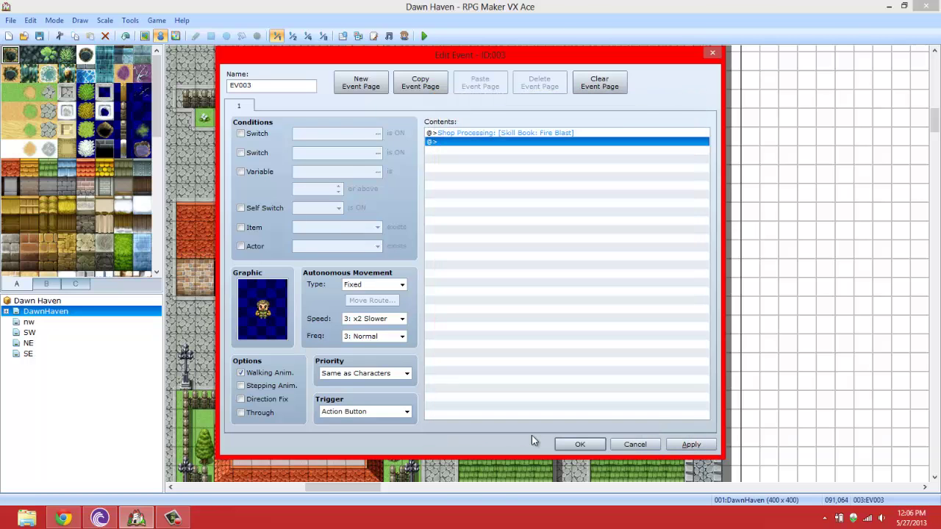
{"action": "left_click", "coordinate": [585, 443]}
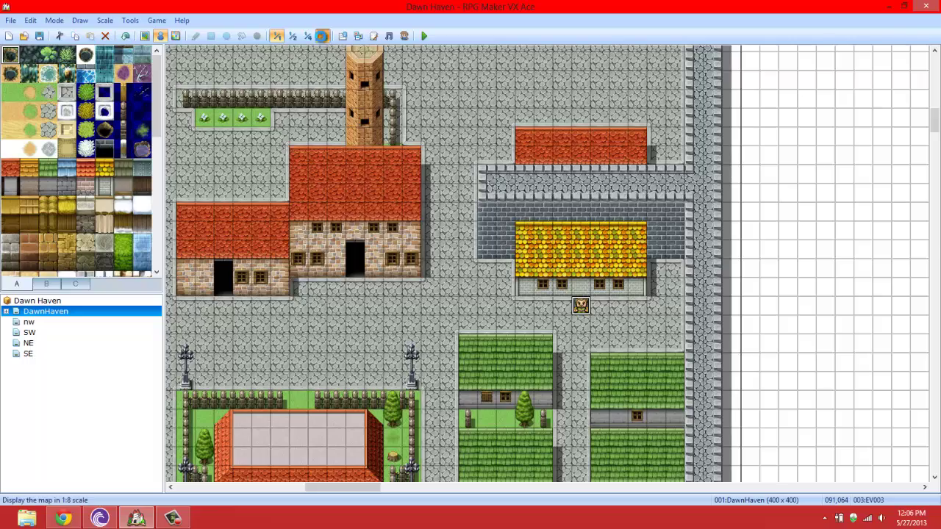
Set the player's starting position on the paved path two tiles below the shopkeeper.
{"action": "left_click", "coordinate": [322, 36]}
{"action": "scroll", "coordinate": [375, 253], "scroll_direction": "down", "scroll_amount": 4}
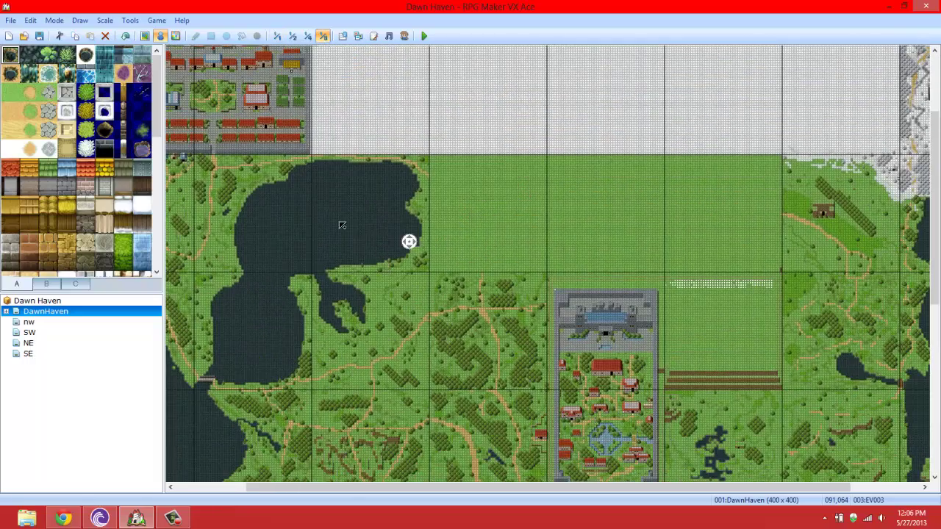
{"action": "scroll", "coordinate": [409, 242], "scroll_direction": "up", "scroll_amount": 1}
{"action": "left_click", "coordinate": [276, 36]}
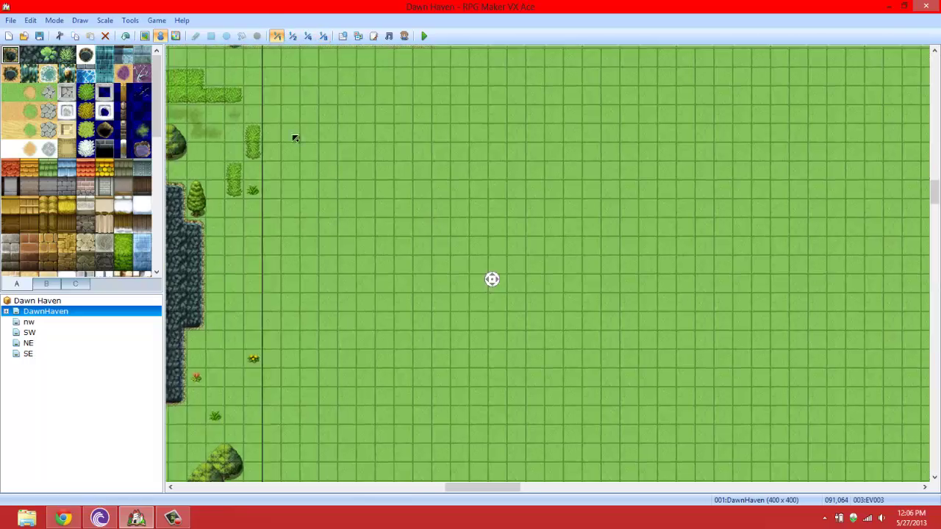
{"action": "middle_click_drag", "start_coordinate": [399, 146], "coordinate": [572, 186]}
{"action": "right_click", "coordinate": [584, 181]}
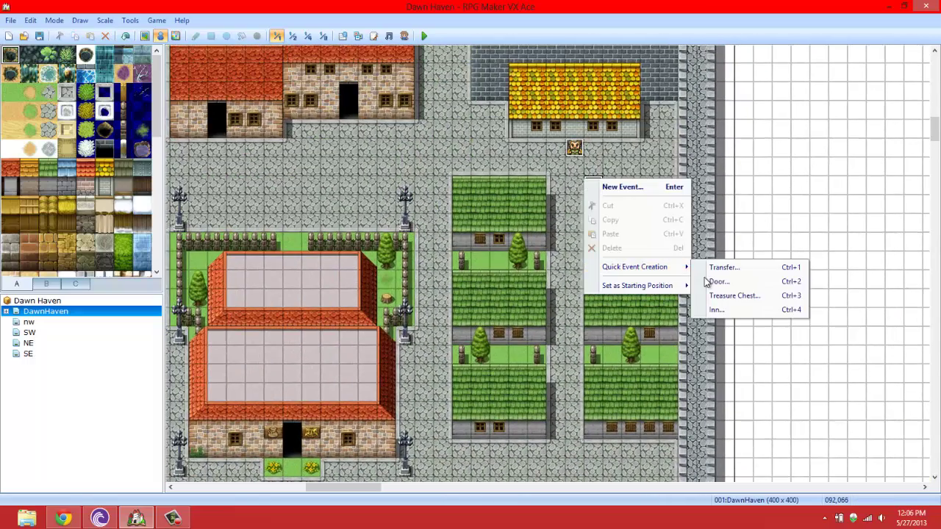
{"action": "mouse_move", "coordinate": [680, 287]}
{"action": "left_click", "coordinate": [716, 289]}
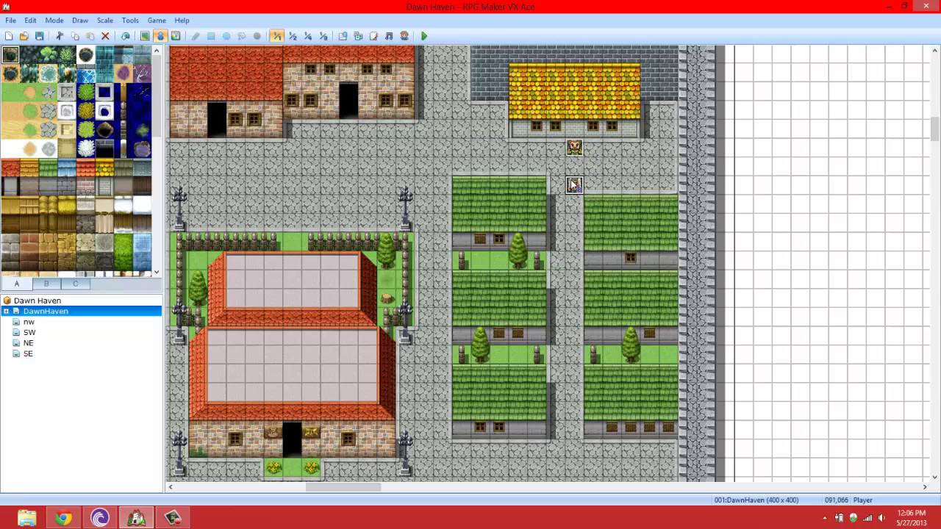
Save the project, run a playtest and check the goods in the shopkeeper's shop.
{"action": "left_click", "coordinate": [423, 36]}
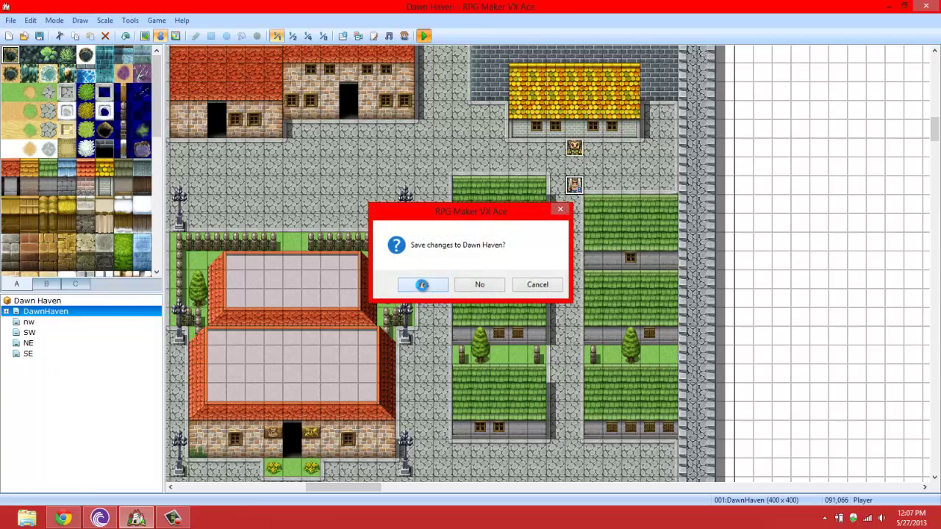
{"action": "left_click", "coordinate": [416, 284]}
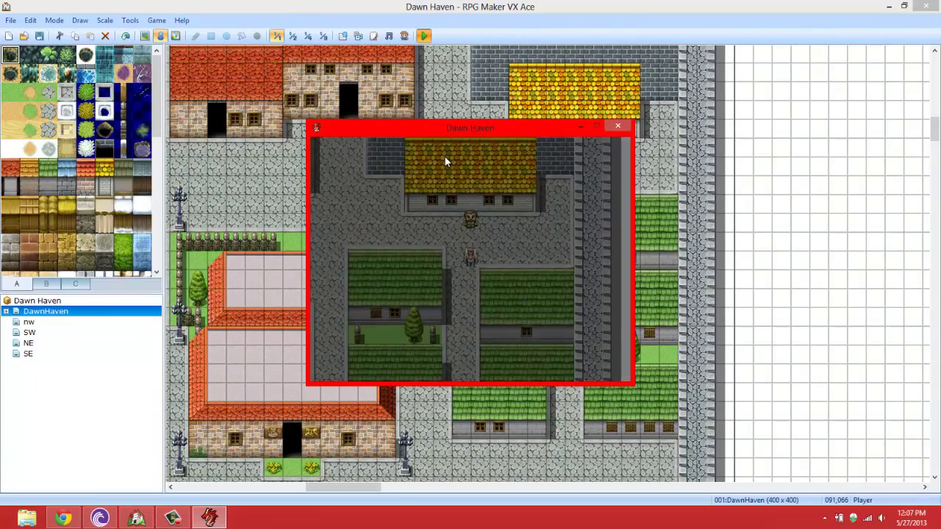
{"action": "key", "text": "Up"}
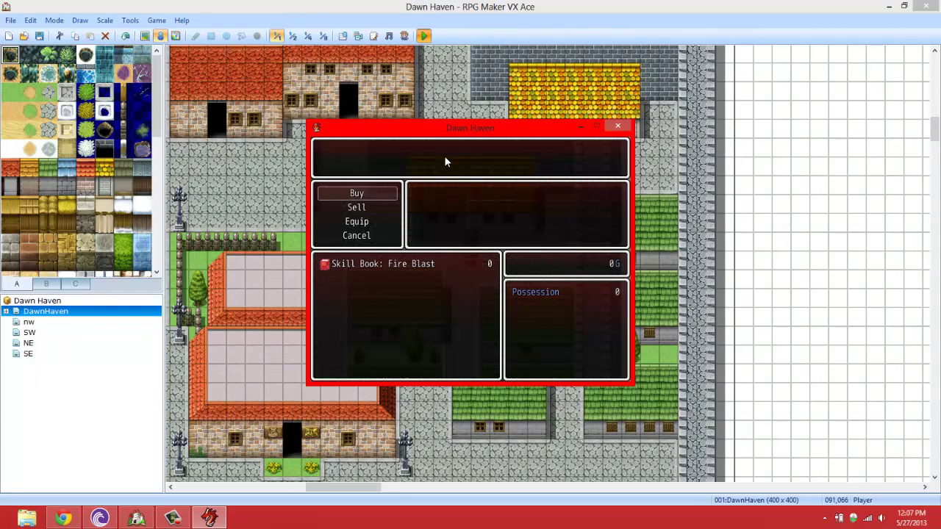
{"action": "key", "text": "Return"}
{"action": "key", "text": "Down"}
{"action": "key", "text": "Escape"}
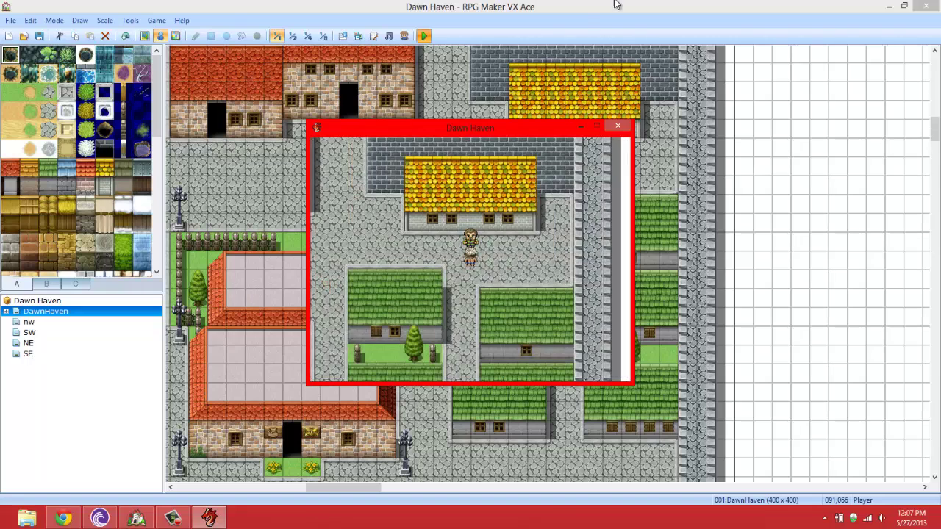
Look through the in-game menu and its save file screen, and close the playtest.
{"action": "key", "text": "Escape"}
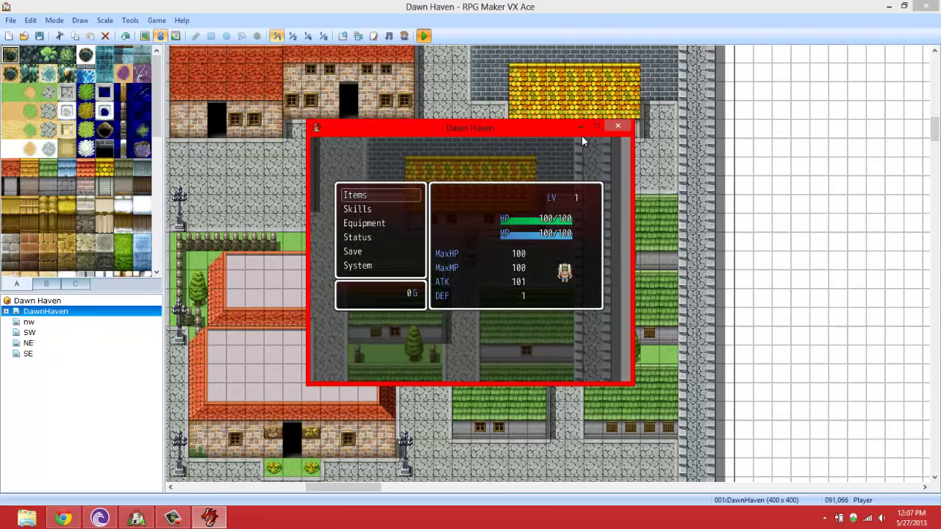
{"action": "key", "text": "Up"}
{"action": "key", "text": "Up"}
{"action": "key", "text": "Up"}
{"action": "key", "text": "Escape"}
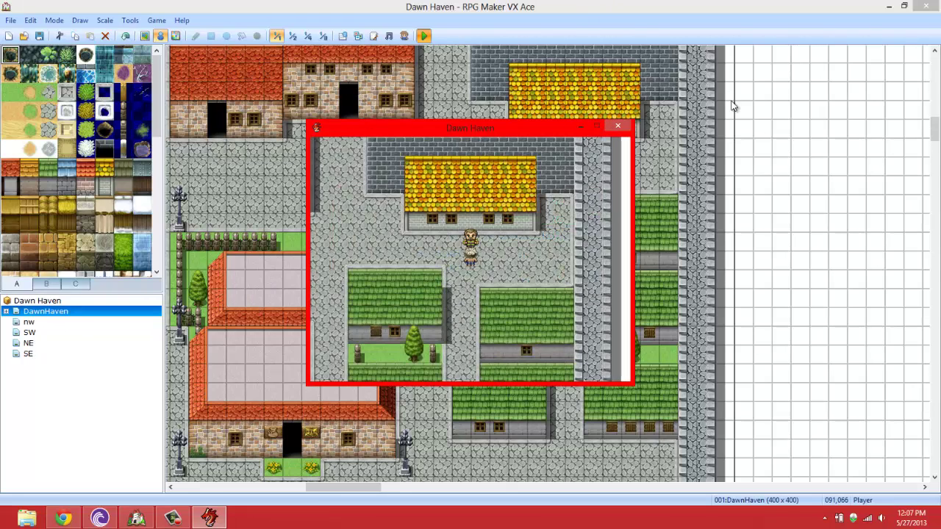
{"action": "key", "text": "Escape"}
{"action": "key", "text": "Up"}
{"action": "key", "text": "Up"}
{"action": "key", "text": "Return"}
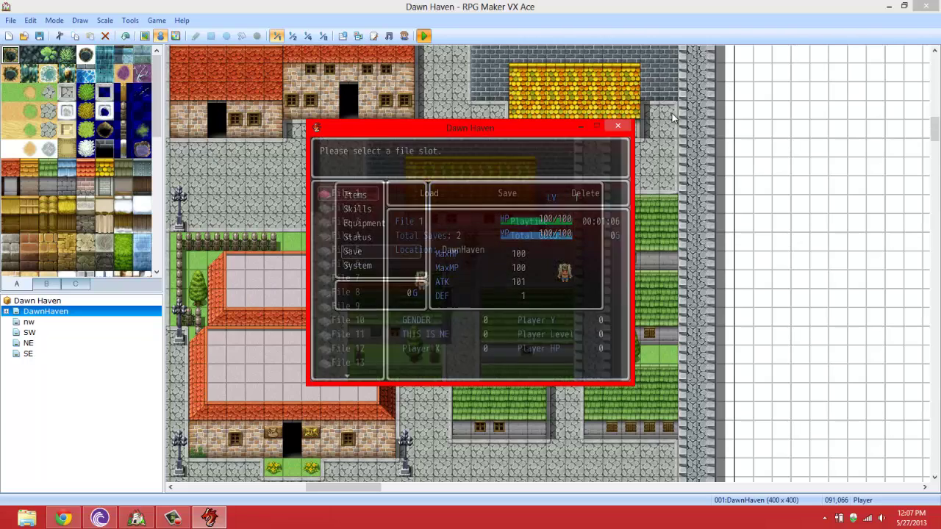
{"action": "key", "text": "Escape"}
{"action": "key", "text": "Escape"}
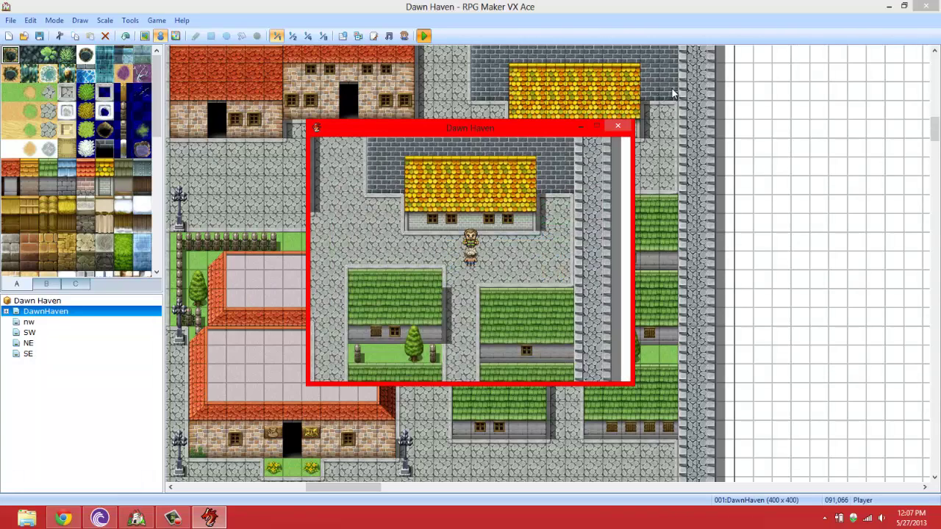
{"action": "left_click", "coordinate": [615, 128]}
Examine the features of actor 001 and the Human class in the database.
{"action": "left_click", "coordinate": [130, 20]}
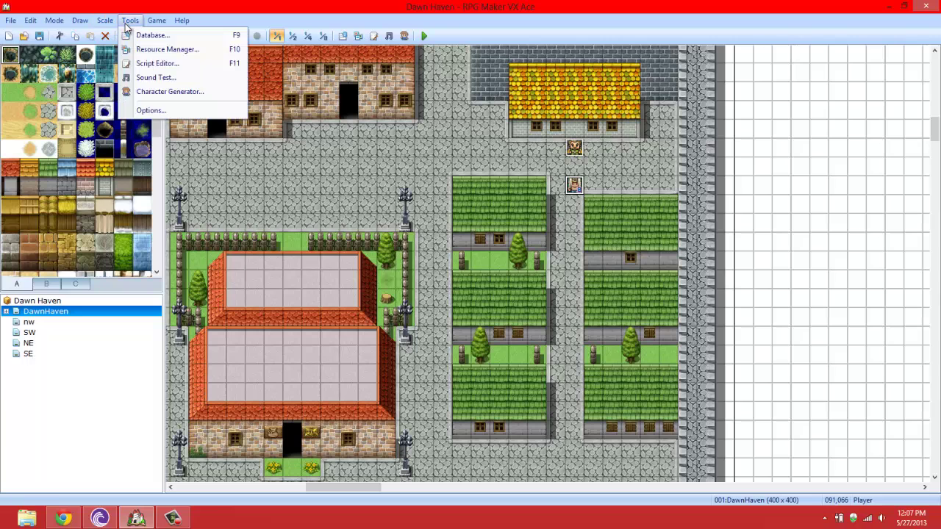
{"action": "left_click", "coordinate": [134, 33]}
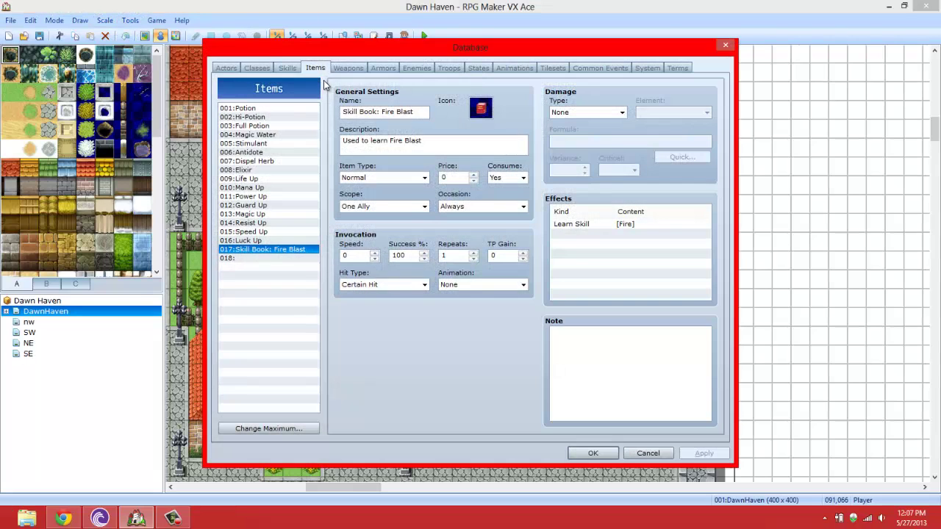
{"action": "left_click", "coordinate": [224, 68]}
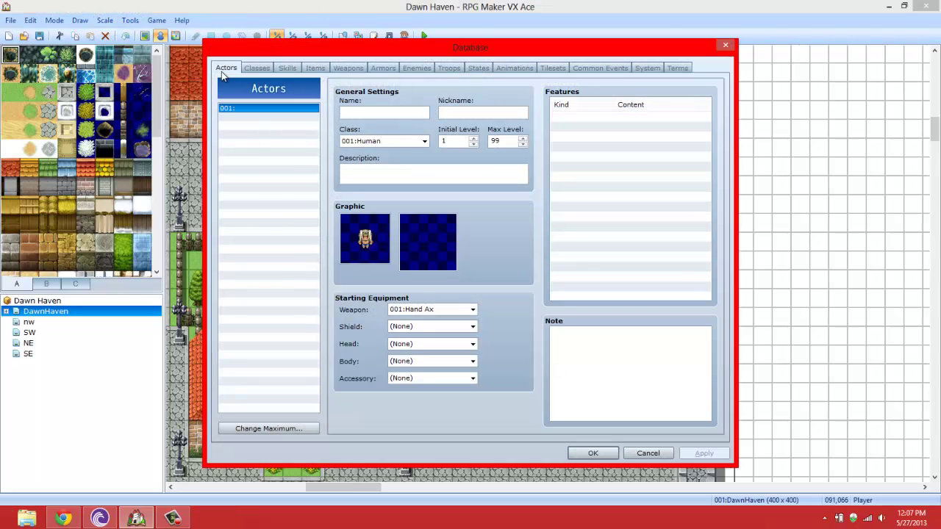
{"action": "left_click", "coordinate": [592, 118]}
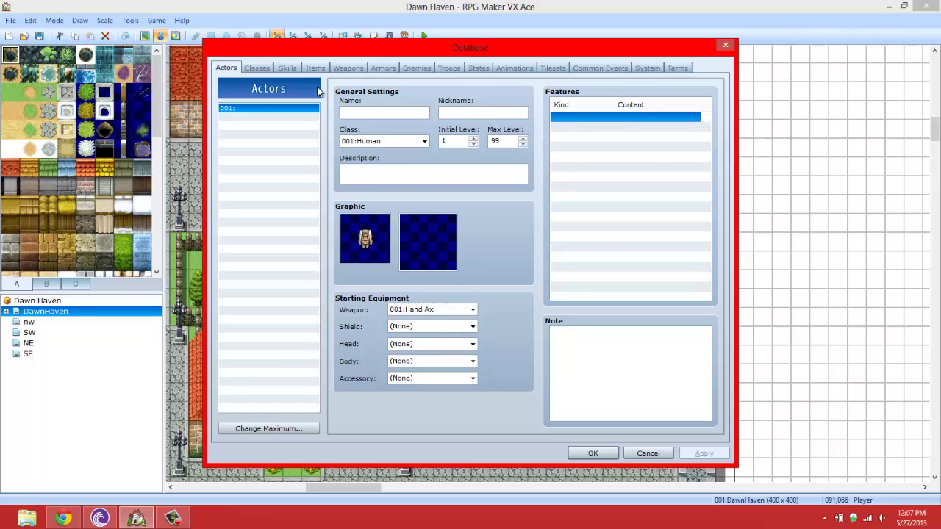
{"action": "left_click", "coordinate": [250, 69]}
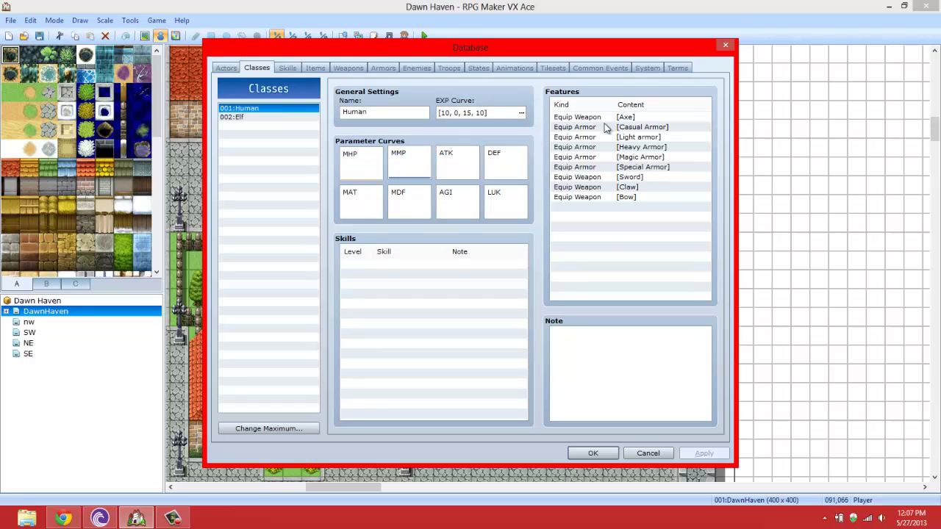
{"action": "left_click", "coordinate": [228, 68]}
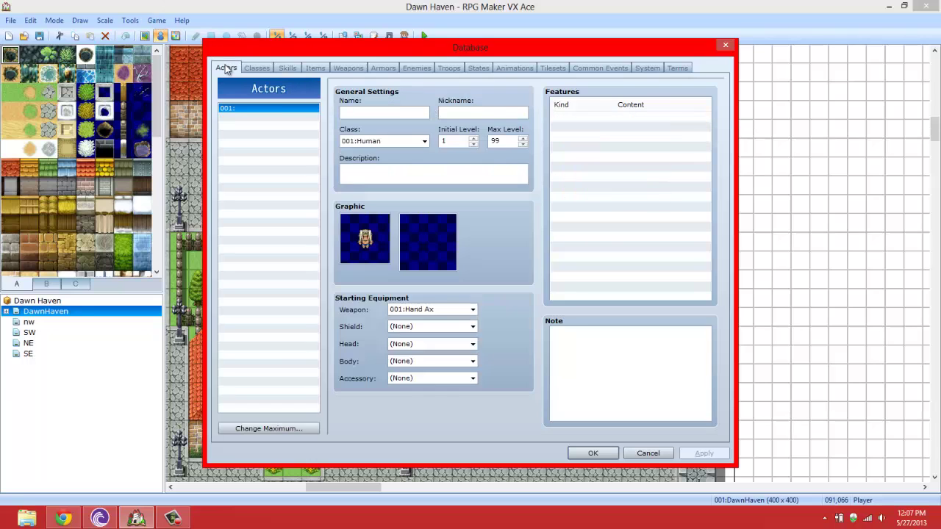
Examine the recovery, state, parameter and other effect categories available for the Skill Book: Fire Blast item.
{"action": "left_click", "coordinate": [315, 68]}
{"action": "left_click", "coordinate": [607, 234]}
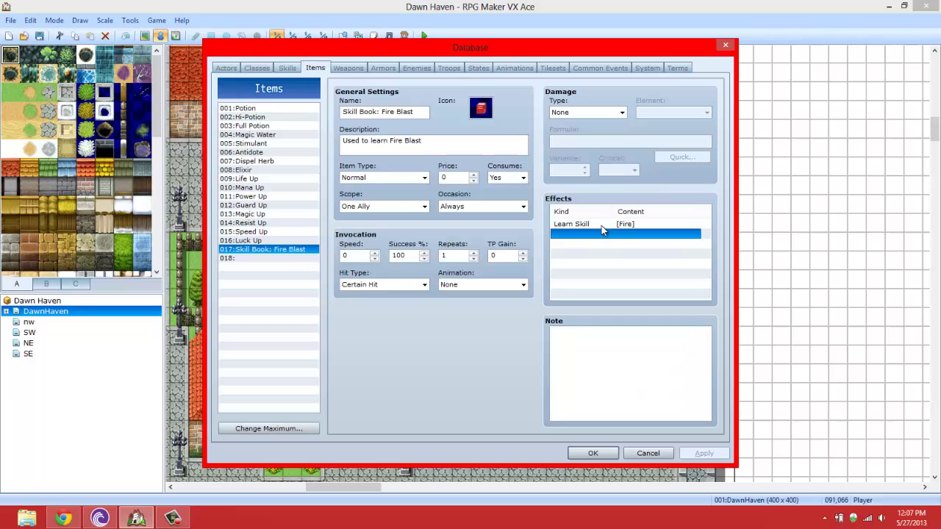
{"action": "left_click", "coordinate": [606, 224]}
{"action": "right_click", "coordinate": [603, 224]}
{"action": "left_click", "coordinate": [588, 235]}
{"action": "right_click", "coordinate": [588, 244]}
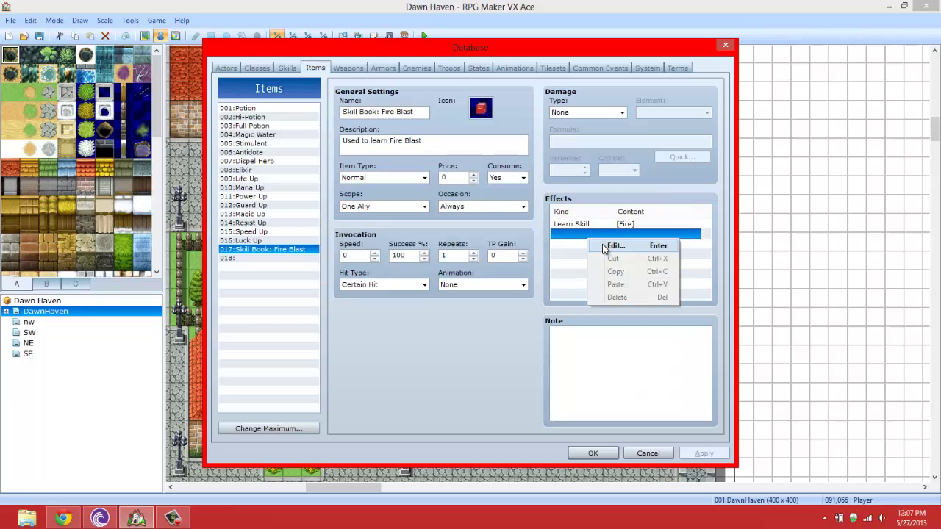
{"action": "left_click", "coordinate": [597, 247]}
{"action": "left_click", "coordinate": [592, 184]}
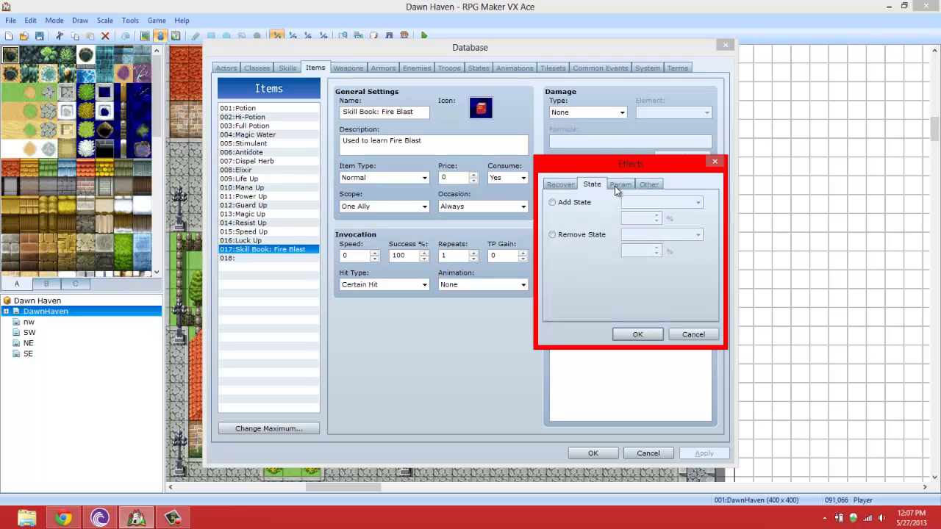
{"action": "left_click", "coordinate": [561, 185]}
{"action": "left_click", "coordinate": [621, 184]}
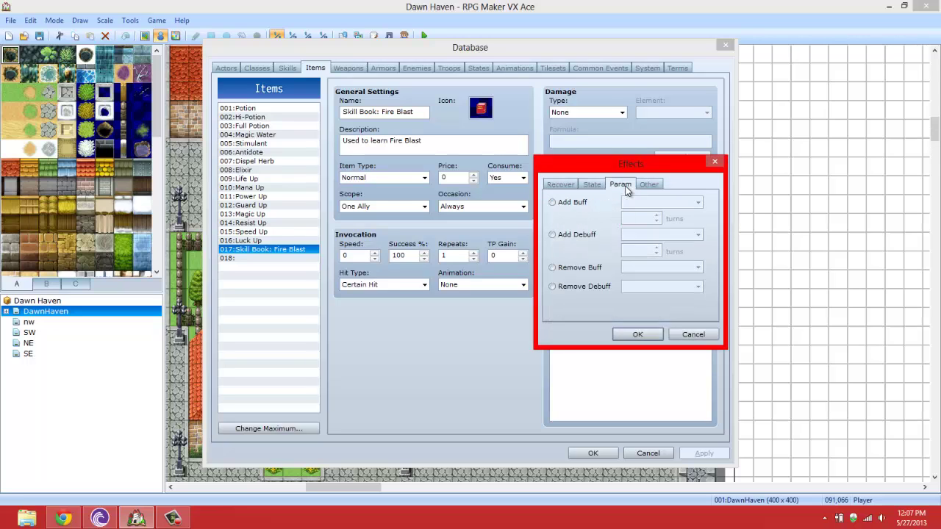
{"action": "left_click", "coordinate": [648, 185]}
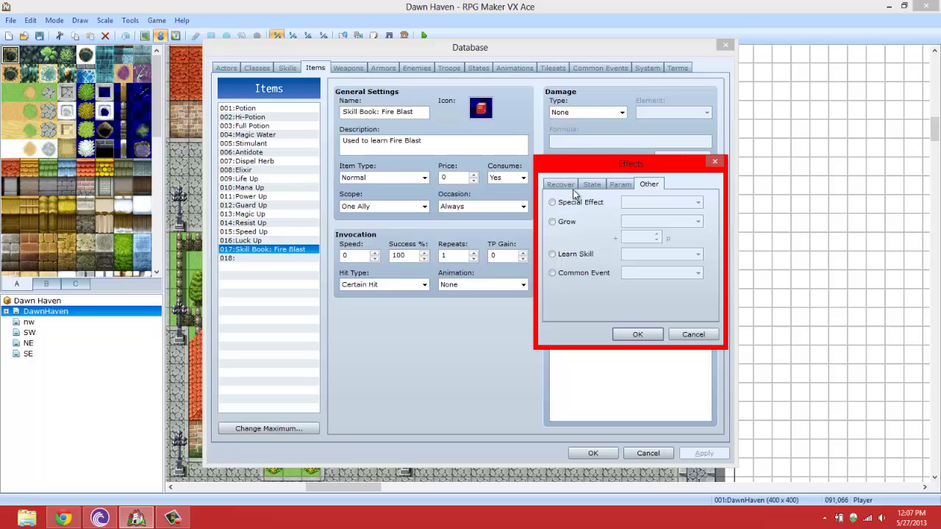
Look at the Special Effect, Grow and Learn Skill options for the skill book, and close the effect settings without adding one.
{"action": "left_click", "coordinate": [553, 203]}
{"action": "left_click", "coordinate": [650, 202]}
{"action": "left_click", "coordinate": [650, 206]}
{"action": "left_click", "coordinate": [553, 222]}
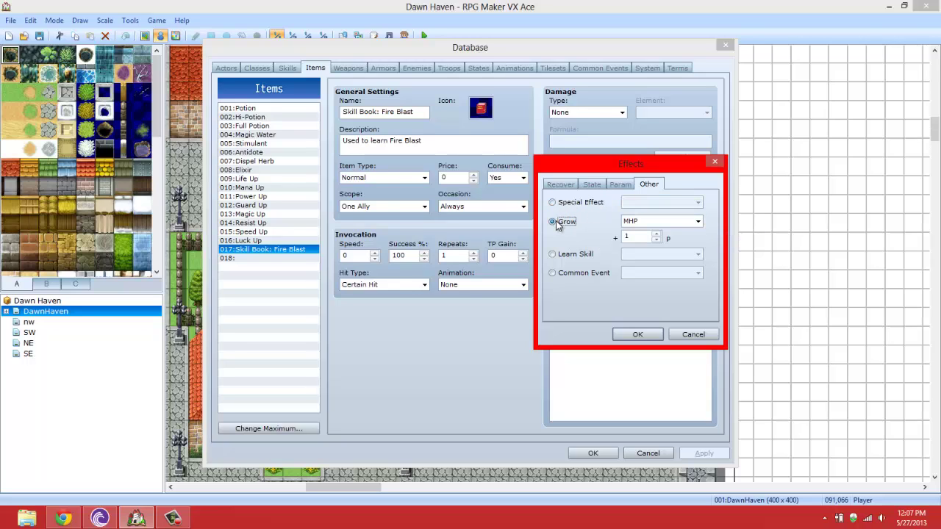
{"action": "left_click", "coordinate": [553, 254]}
{"action": "left_click", "coordinate": [612, 186]}
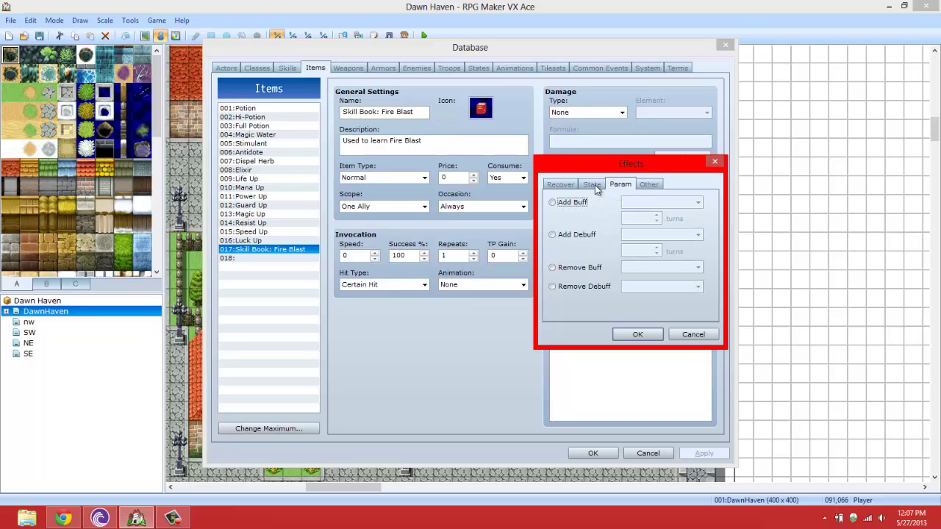
{"action": "left_click", "coordinate": [592, 184]}
{"action": "left_click", "coordinate": [560, 185]}
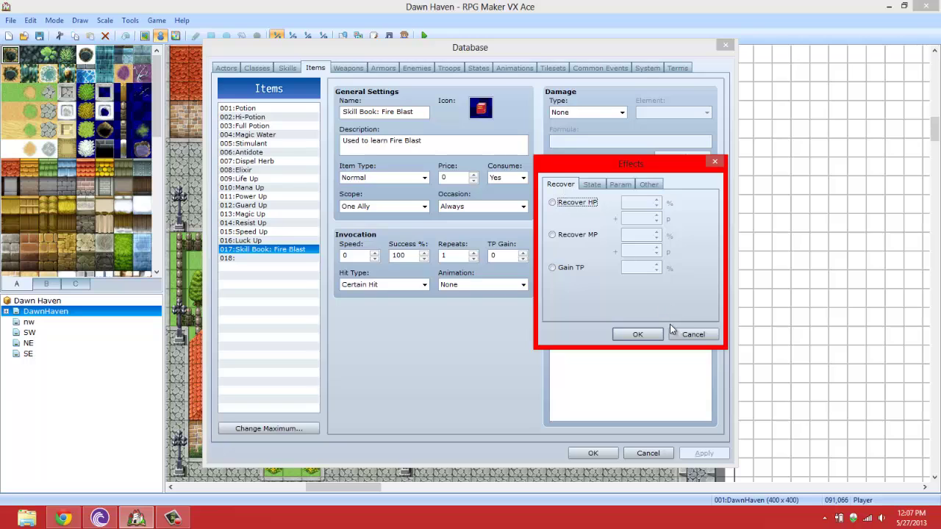
{"action": "left_click", "coordinate": [638, 334]}
Look through the Human class, the enemies and the common events, and examine the settings of skill 051 Fire.
{"action": "left_click", "coordinate": [257, 68]}
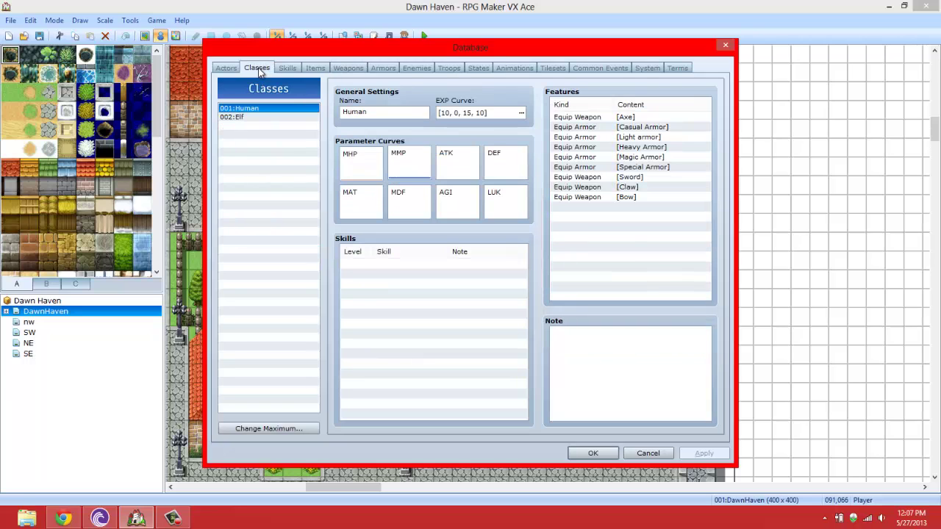
{"action": "left_click", "coordinate": [590, 207]}
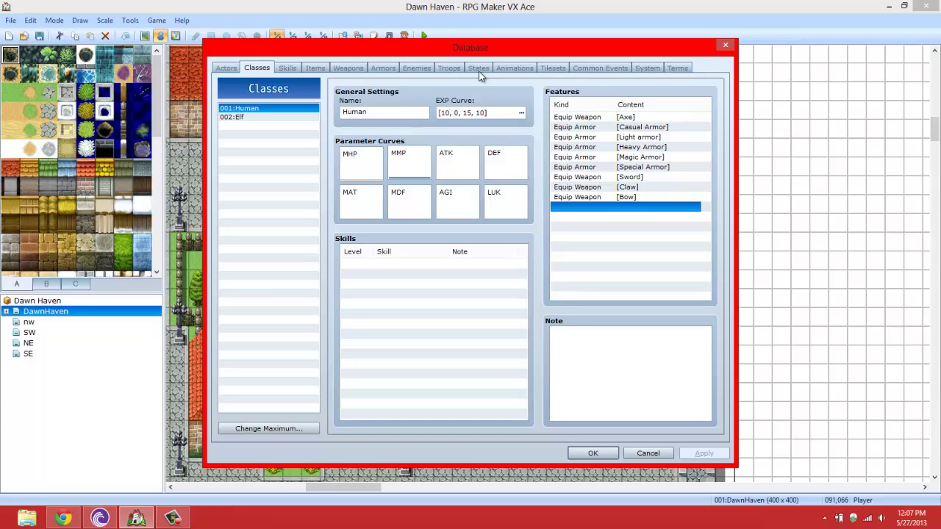
{"action": "left_click", "coordinate": [418, 68]}
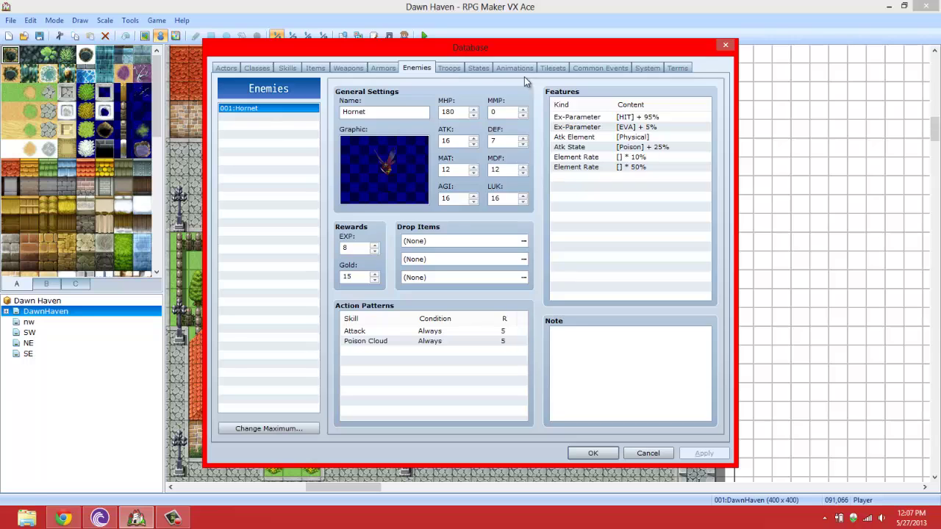
{"action": "left_click", "coordinate": [582, 69]}
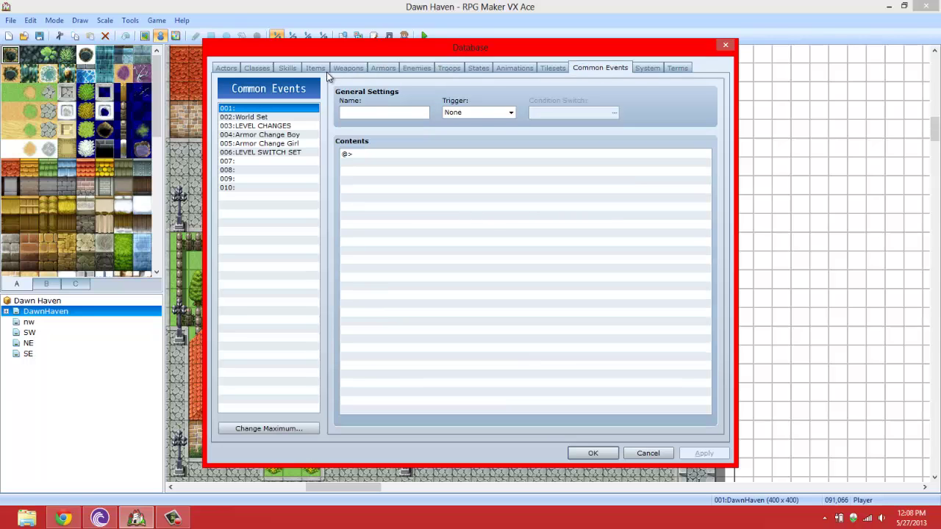
{"action": "left_click", "coordinate": [292, 67]}
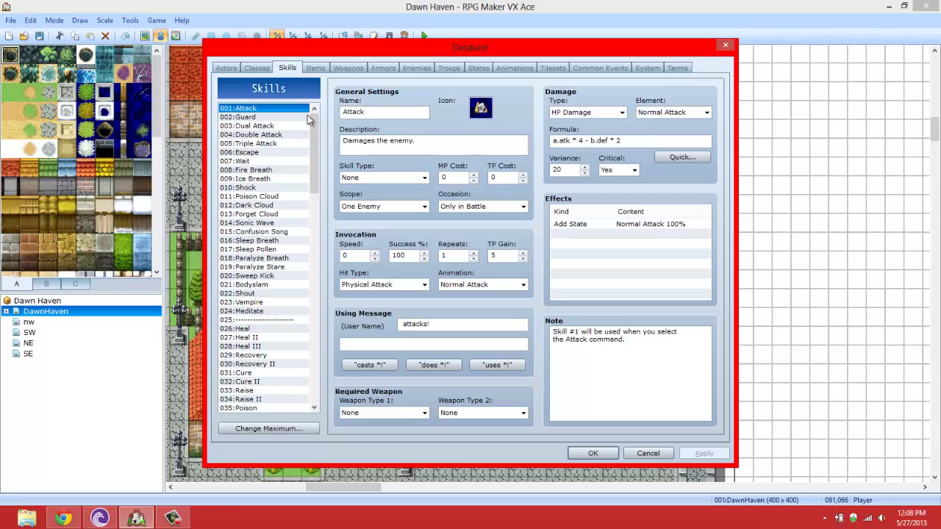
{"action": "left_click_drag", "start_coordinate": [314, 153], "coordinate": [312, 207]}
{"action": "left_click", "coordinate": [247, 338]}
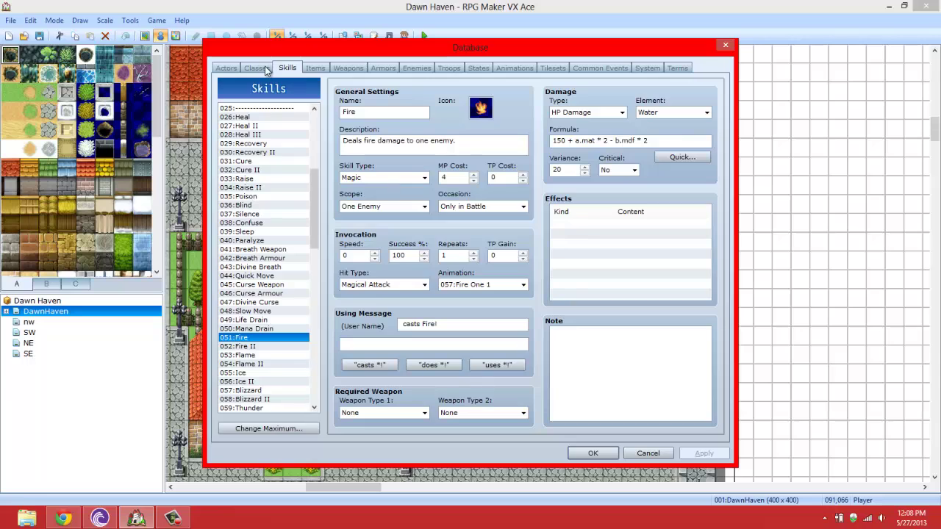
Give actor 001 an Add Skill Type feature set to Magic.
{"action": "left_click", "coordinate": [225, 68]}
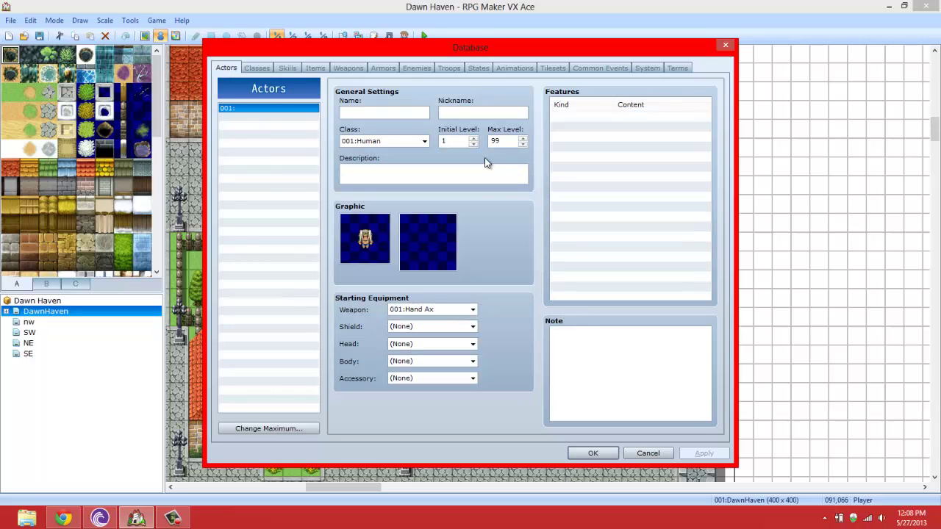
{"action": "left_click", "coordinate": [596, 137]}
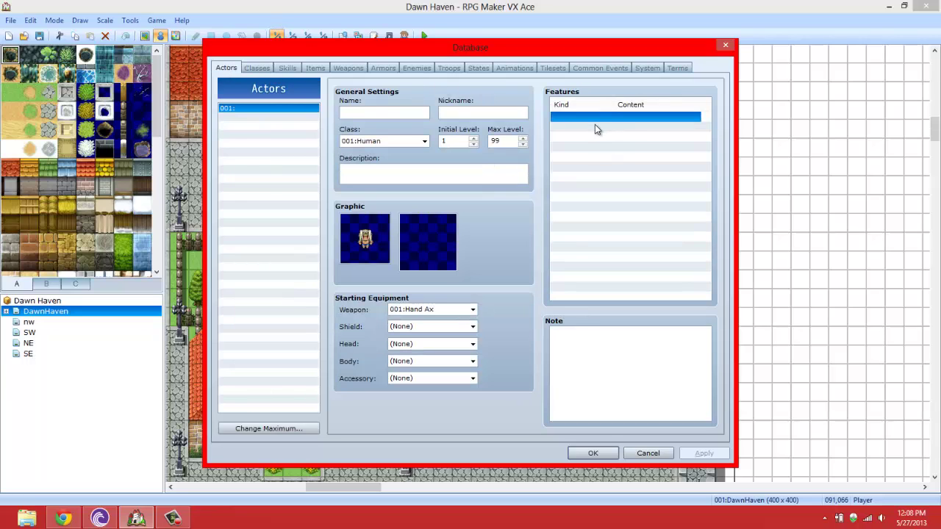
{"action": "right_click", "coordinate": [616, 118]}
{"action": "left_click", "coordinate": [641, 125]}
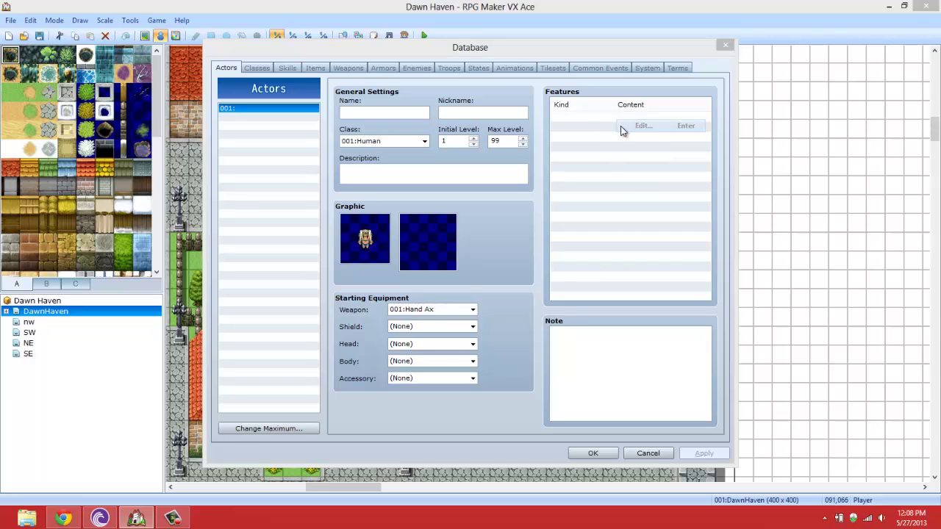
{"action": "left_click", "coordinate": [583, 131]}
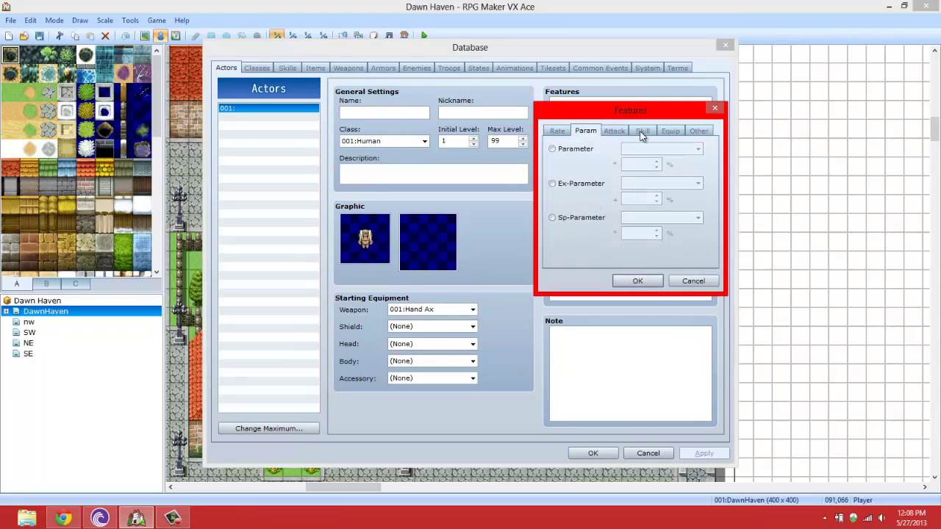
{"action": "left_click", "coordinate": [642, 131]}
{"action": "left_click", "coordinate": [570, 150]}
{"action": "left_click", "coordinate": [647, 151]}
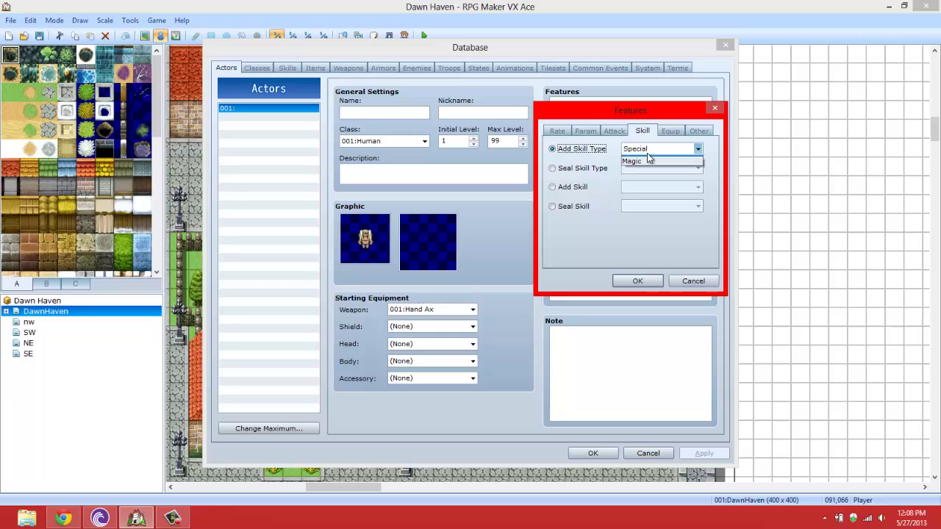
{"action": "left_click", "coordinate": [651, 168]}
{"action": "left_click", "coordinate": [637, 281]}
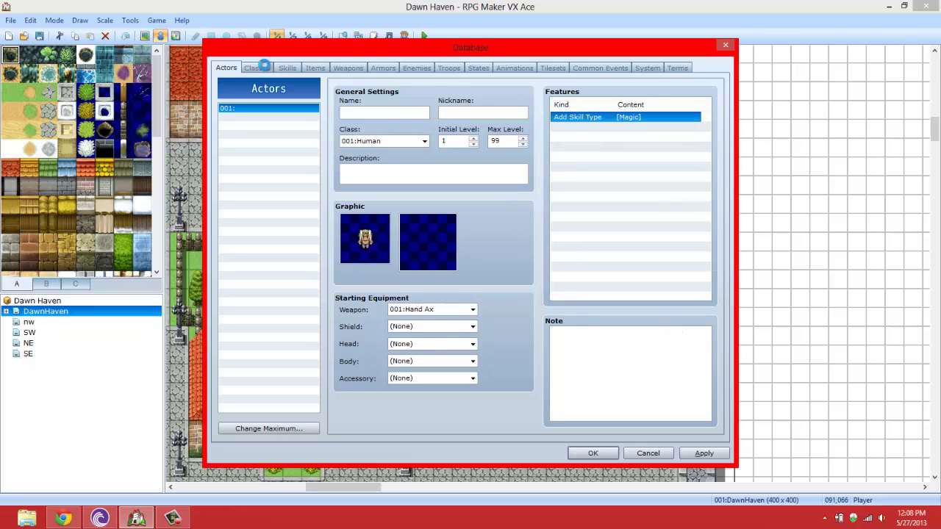
Check the features of the Human class and actor 001, and accept the database changes.
{"action": "left_click", "coordinate": [261, 67]}
{"action": "left_click", "coordinate": [620, 207]}
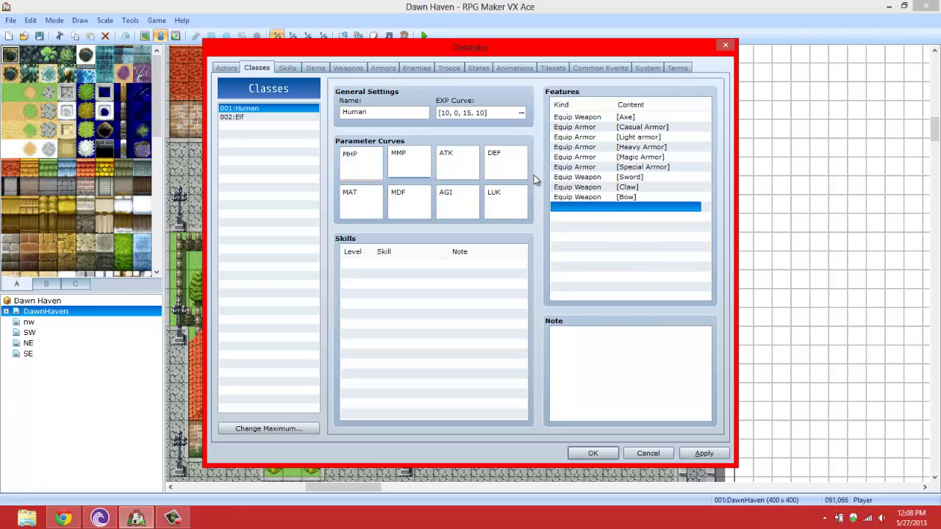
{"action": "left_click", "coordinate": [229, 68]}
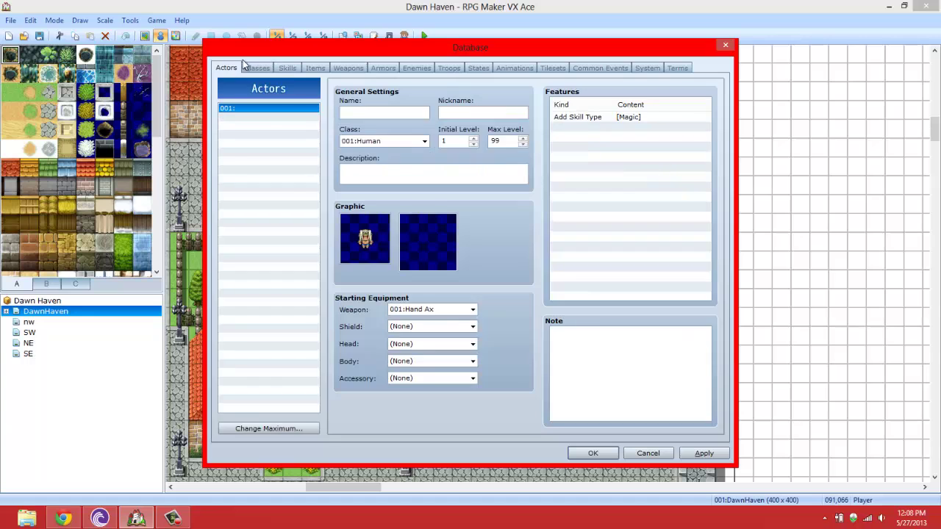
{"action": "left_click", "coordinate": [593, 452]}
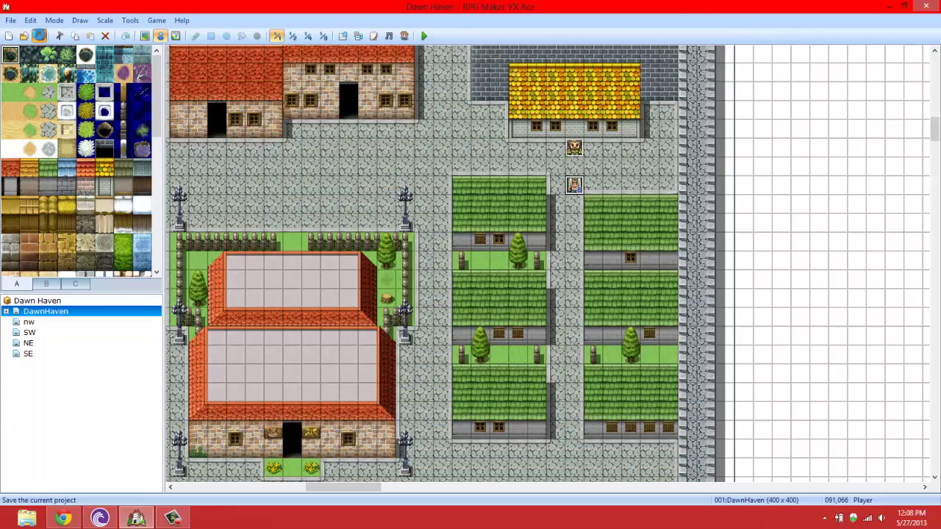
Start a playtest, buy one Skill Book: Fire Blast from the shopkeeper and leave the shop.
{"action": "left_click", "coordinate": [424, 36]}
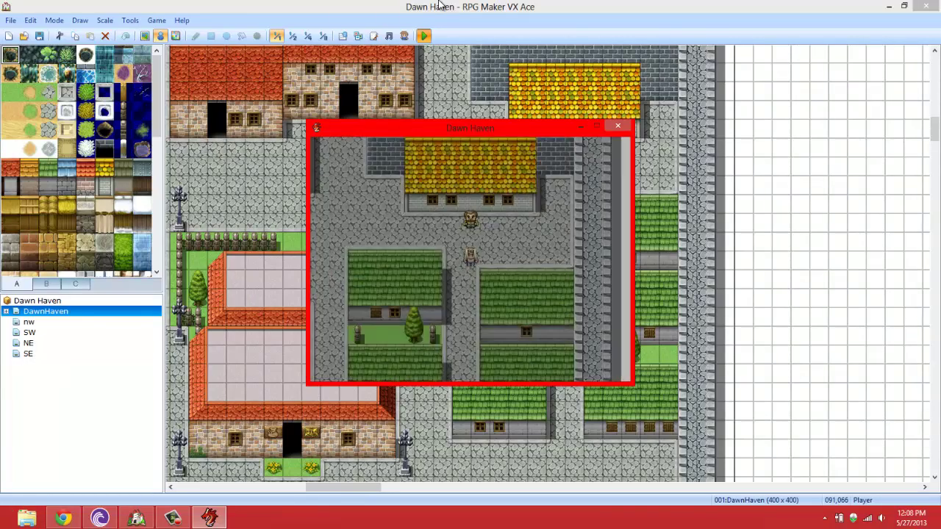
{"action": "key", "text": "Return"}
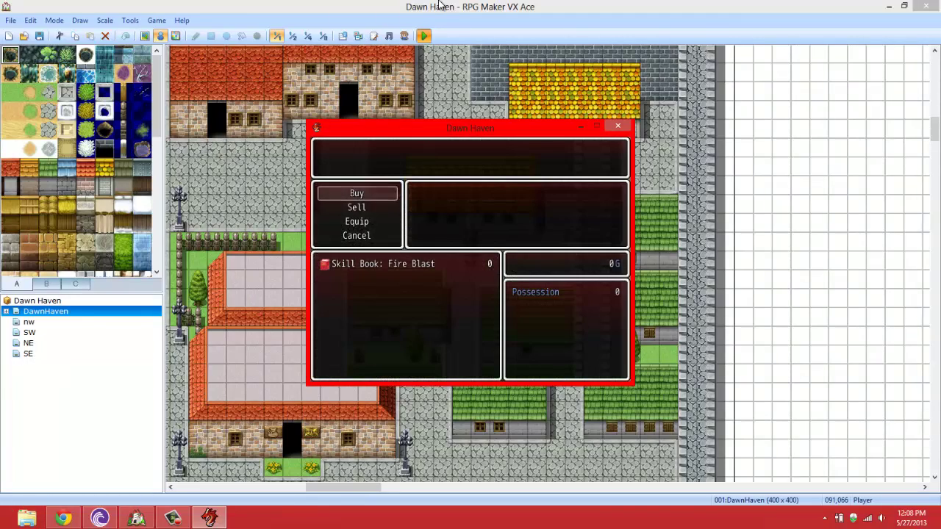
{"action": "key", "text": "Return"}
{"action": "key", "text": "Return"}
{"action": "key", "text": "Return"}
{"action": "key", "text": "Escape"}
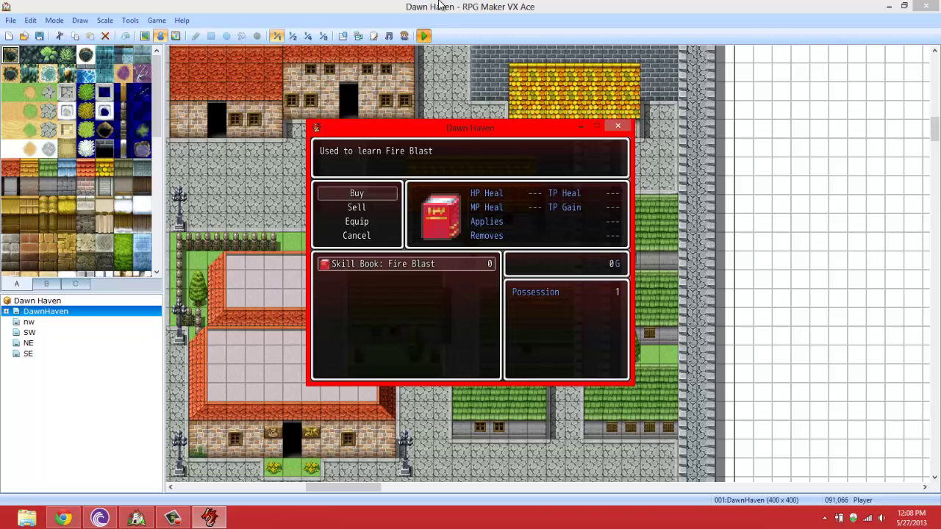
{"action": "key", "text": "Escape"}
Check the character's Magic skills in the in-game menu before using the skill book.
{"action": "key", "text": "Escape"}
{"action": "key", "text": "Down"}
{"action": "key", "text": "Down"}
{"action": "key", "text": "Up"}
{"action": "key", "text": "Return"}
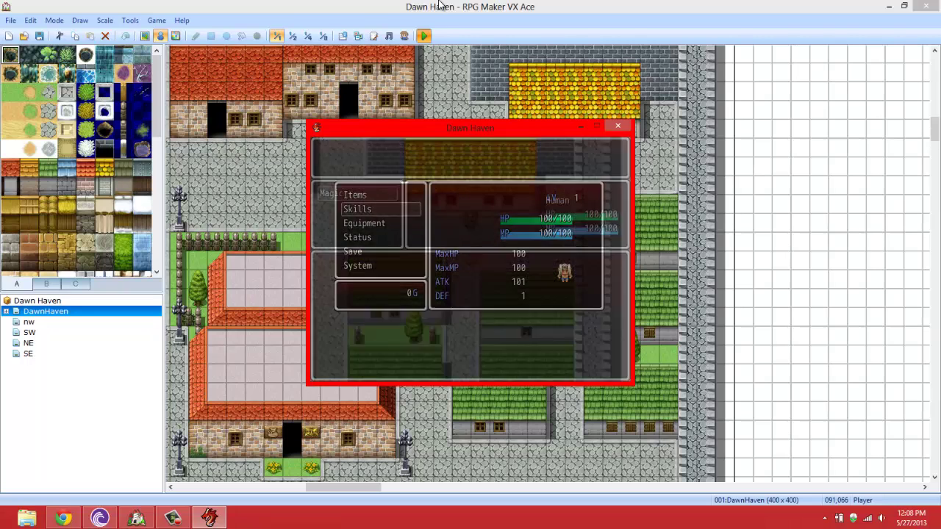
{"action": "key", "text": "Return"}
{"action": "key", "text": "Escape"}
{"action": "key", "text": "Escape"}
{"action": "key", "text": "Escape"}
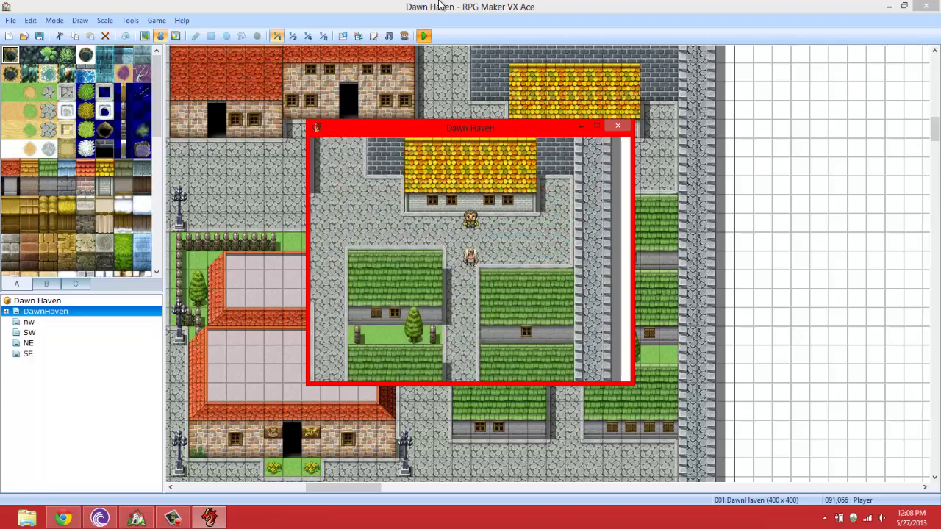
Use the Skill Book: Fire Blast from the in-game items on the character.
{"action": "key", "text": "Escape"}
{"action": "key", "text": "Down"}
{"action": "key", "text": "Up"}
{"action": "key", "text": "Up"}
{"action": "key", "text": "Return"}
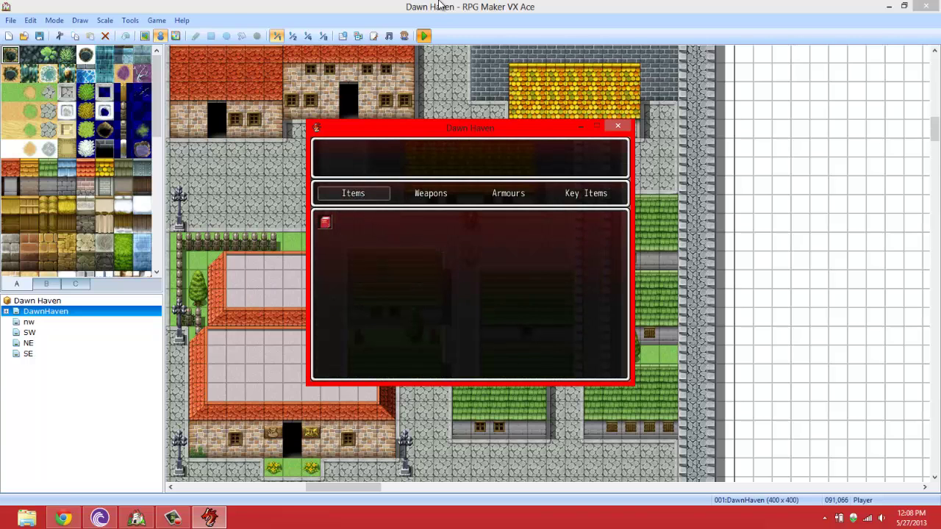
{"action": "key", "text": "Return"}
{"action": "key", "text": "Return"}
{"action": "key", "text": "Return"}
{"action": "key", "text": "Escape"}
{"action": "key", "text": "Escape"}
{"action": "key", "text": "Escape"}
Check the Fire spell in the character's Magic skills and close the in-game menu.
{"action": "key", "text": "Down"}
{"action": "key", "text": "Return"}
{"action": "key", "text": "Return"}
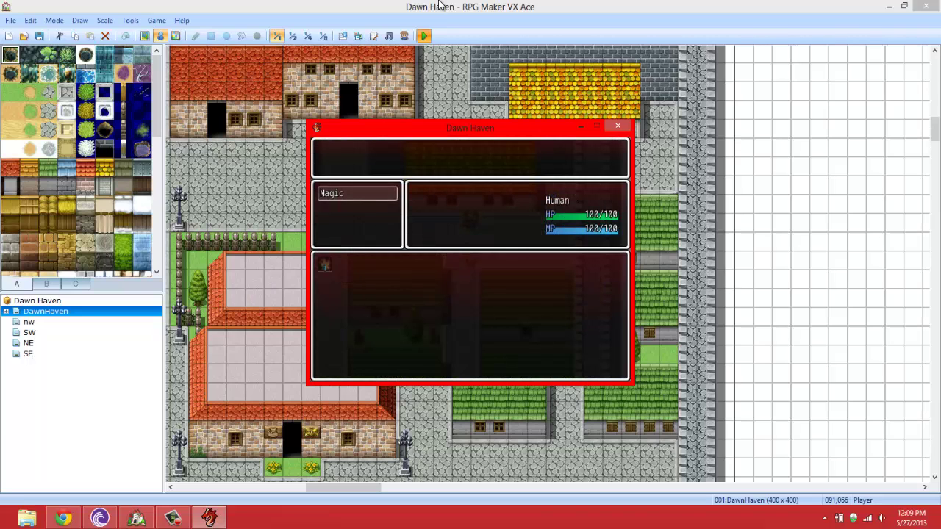
{"action": "key", "text": "Return"}
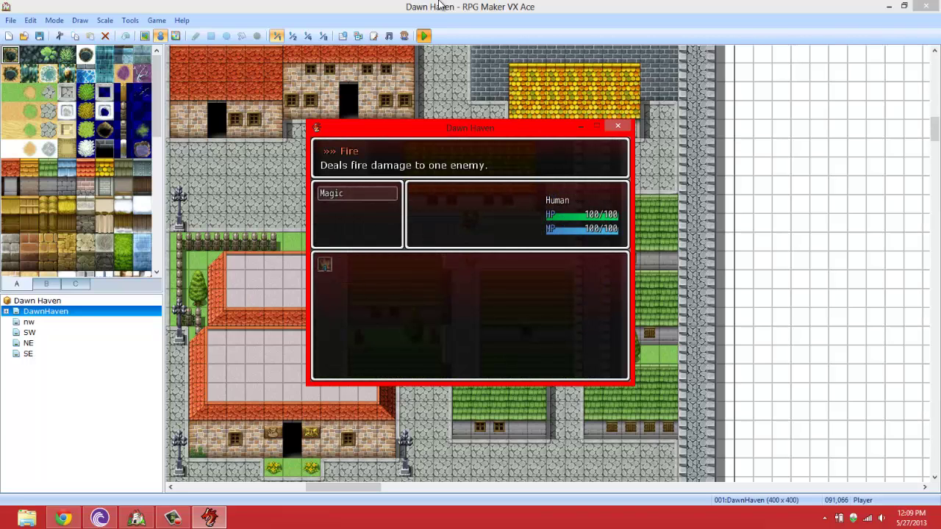
{"action": "key", "text": "Escape"}
{"action": "key", "text": "Escape"}
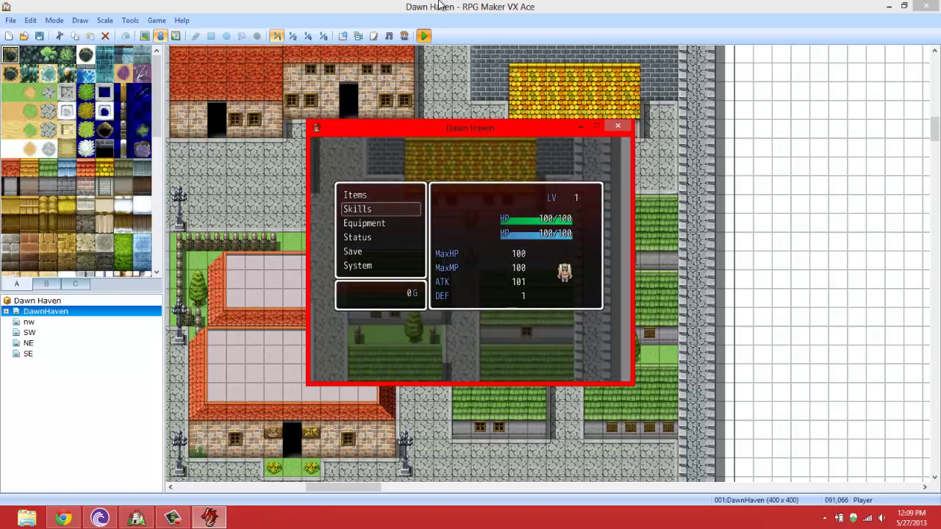
{"action": "key", "text": "Escape"}
Walk the character west from the shopkeeper, south along the street and back north.
{"action": "key", "text": "Up"}
{"action": "key", "text": "Left"}
{"action": "key", "text": "Left"}
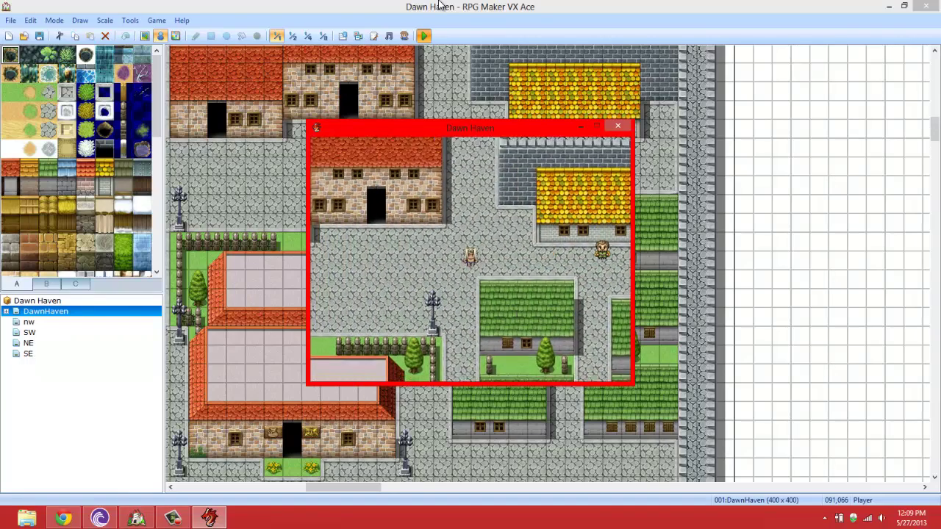
{"action": "key", "text": "Down"}
{"action": "key", "text": "Down"}
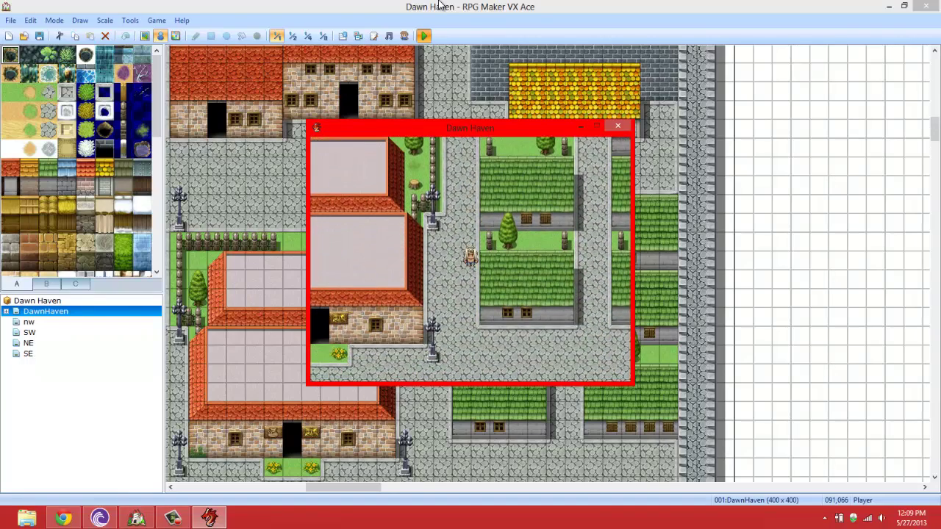
{"action": "key", "text": "Up"}
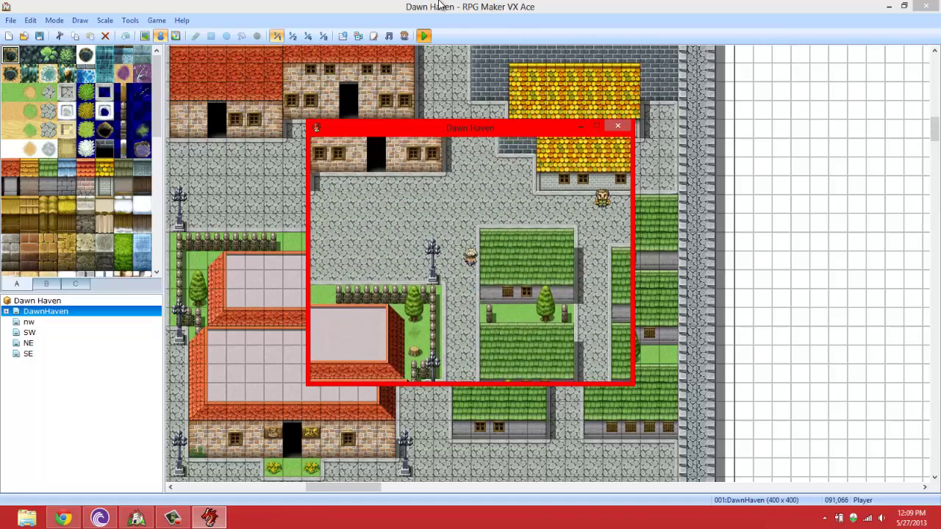
Walk the character back to the shopkeeper and end the playtest.
{"action": "key", "text": "Right"}
{"action": "key", "text": "Down"}
{"action": "key", "text": "Right"}
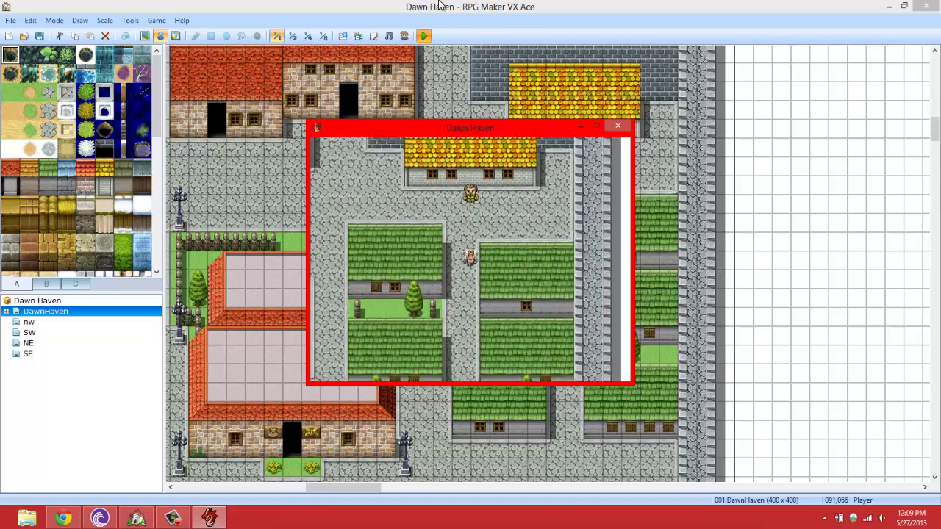
{"action": "key", "text": "Up"}
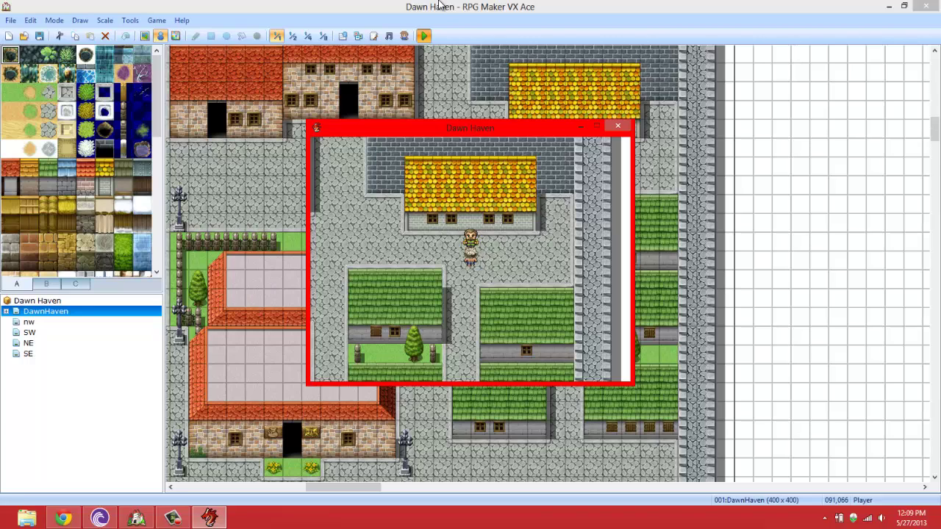
{"action": "left_click", "coordinate": [626, 128]}
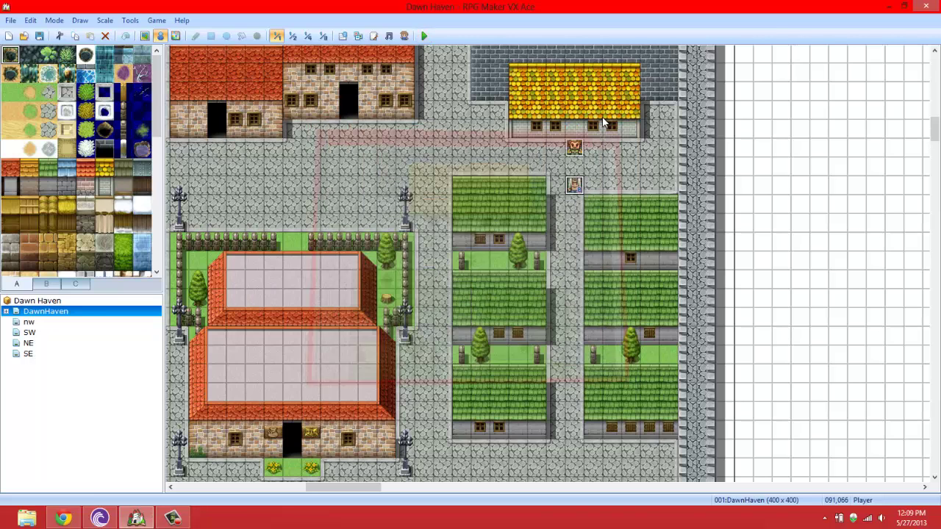
Delete the Shop Processing command from the shopkeeper's event.
{"action": "double_click", "coordinate": [573, 149]}
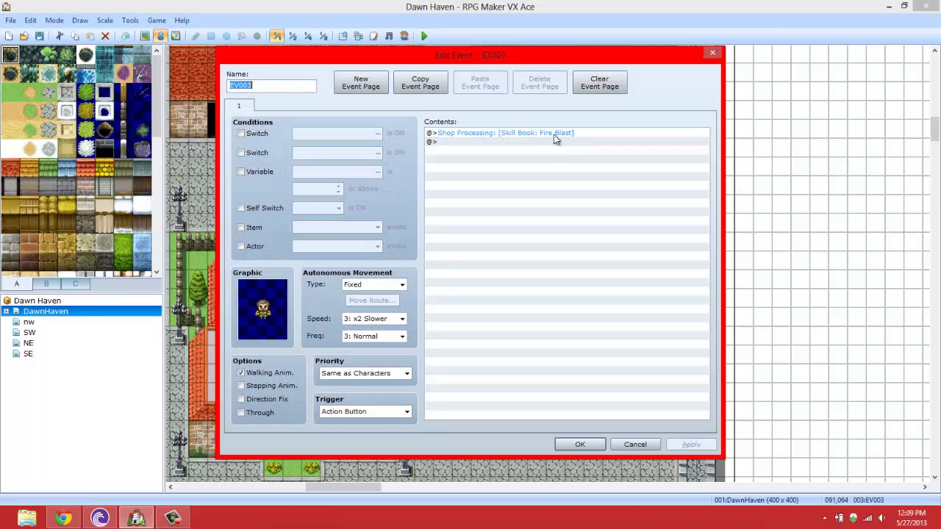
{"action": "left_click", "coordinate": [510, 133]}
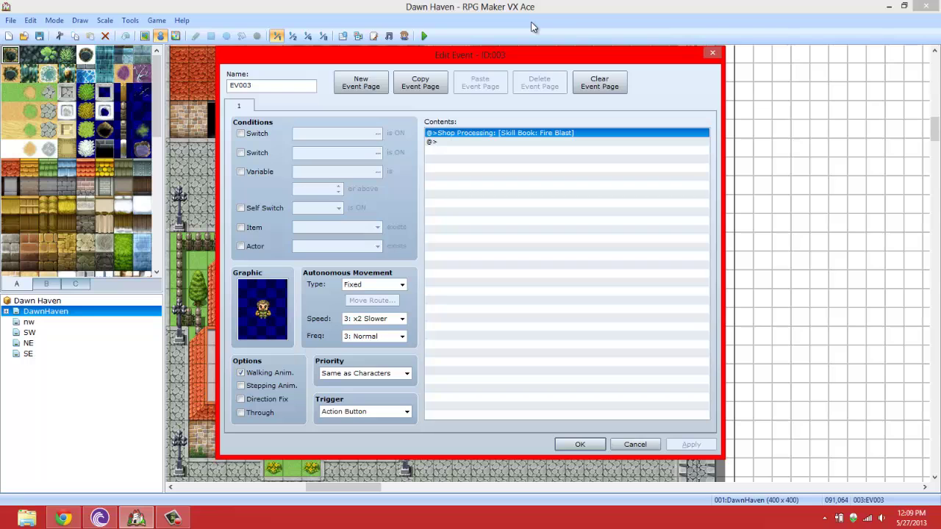
{"action": "key", "text": "Delete"}
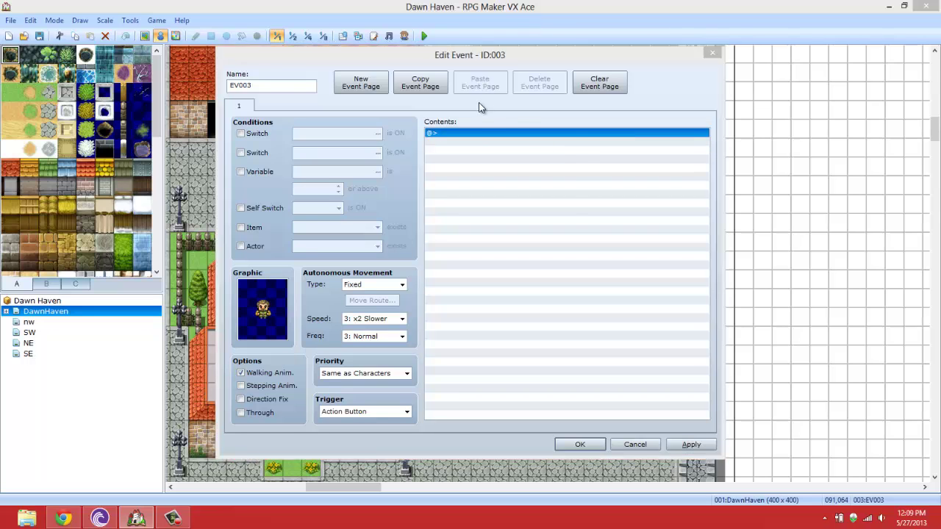
Add a Show Text command reading "i sell skills" to the shopkeeper's event.
{"action": "right_click", "coordinate": [473, 130]}
{"action": "left_click", "coordinate": [507, 138]}
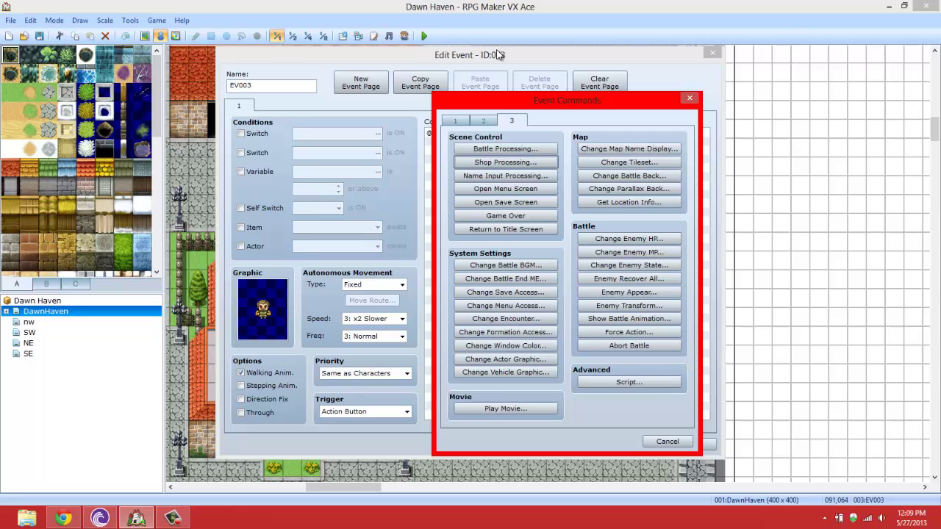
{"action": "left_click", "coordinate": [460, 121]}
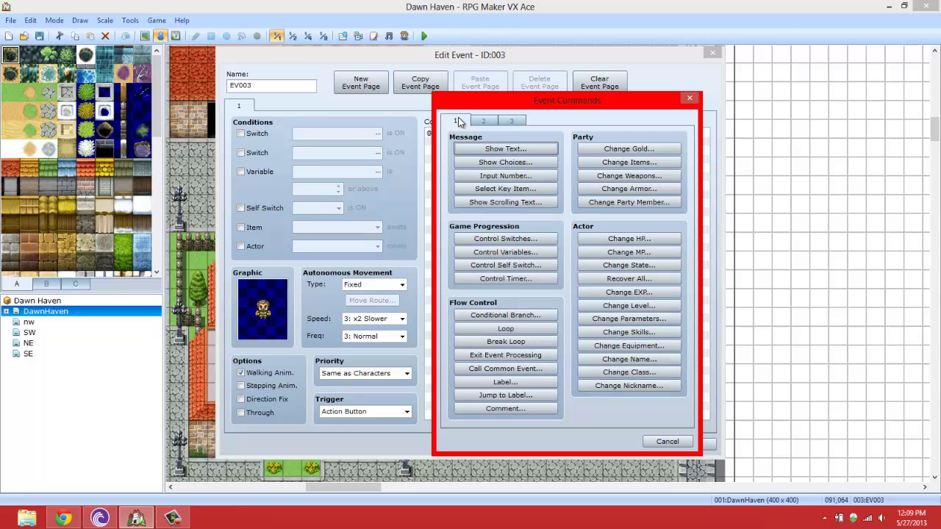
{"action": "left_click", "coordinate": [506, 148]}
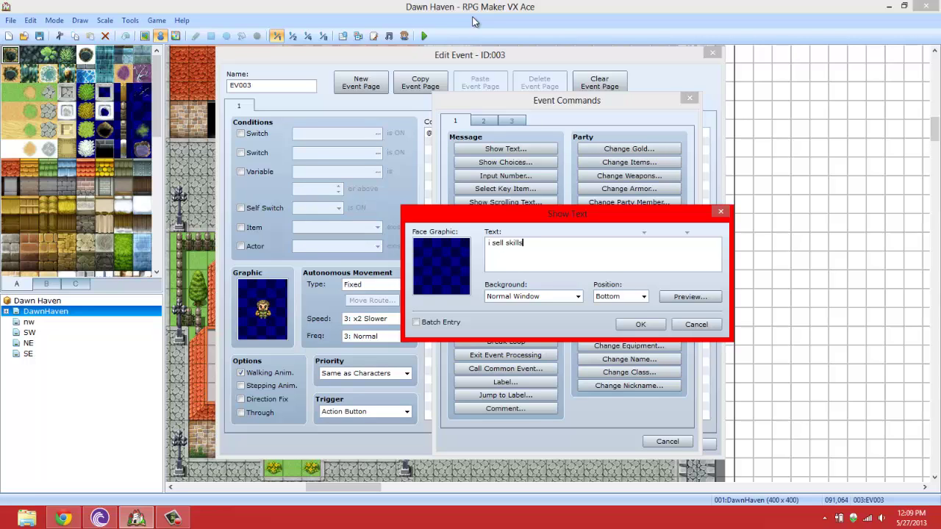
{"action": "left_click", "coordinate": [640, 324]}
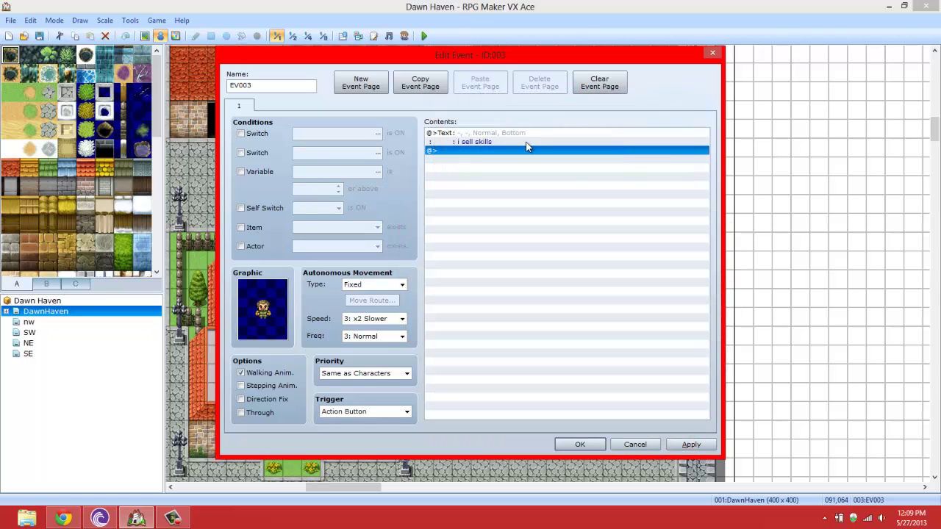
Add a Show Choices command below the message with the options "Buy fire skill" and "Buy some other skill".
{"action": "right_click", "coordinate": [526, 147]}
{"action": "left_click", "coordinate": [577, 157]}
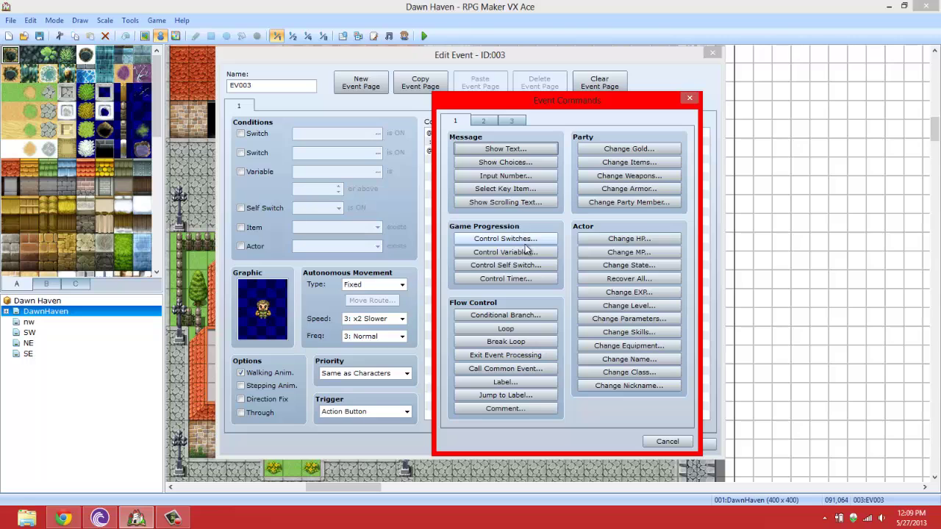
{"action": "left_click", "coordinate": [505, 161]}
{"action": "type", "text": "B"}
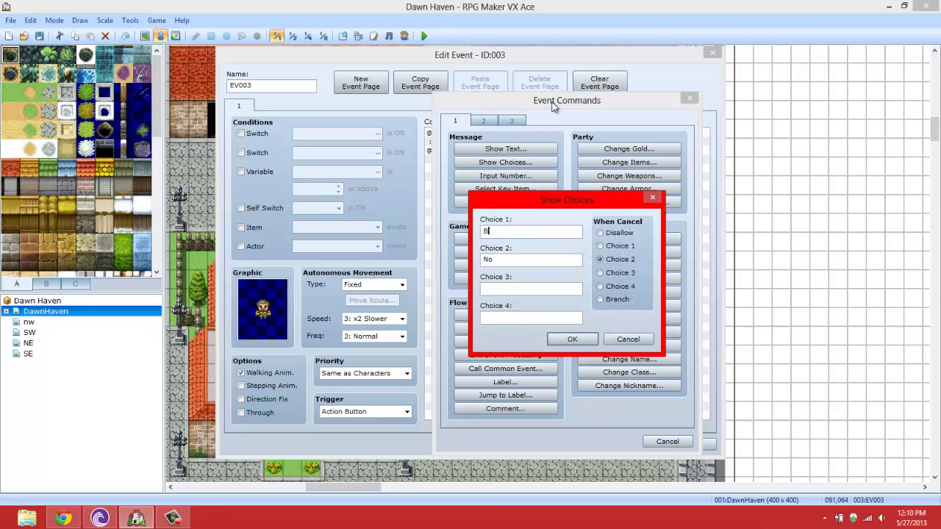
{"action": "type", "text": "uy fire skill"}
{"action": "key", "text": "shift+Home"}
{"action": "key", "text": "ctrl+c"}
{"action": "right_click", "coordinate": [533, 262]}
{"action": "left_click", "coordinate": [569, 310]}
{"action": "type", "text": "me ot"}
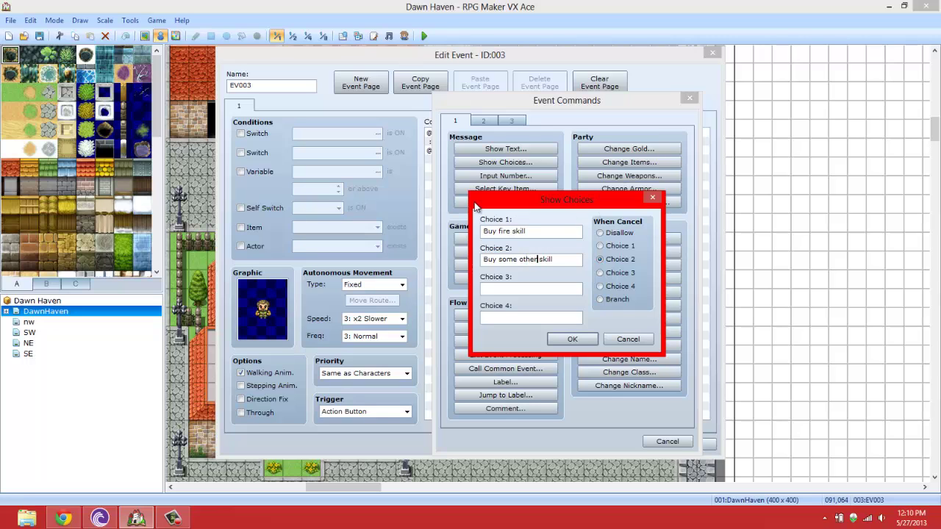
{"action": "left_click", "coordinate": [586, 339]}
{"action": "left_click", "coordinate": [514, 150]}
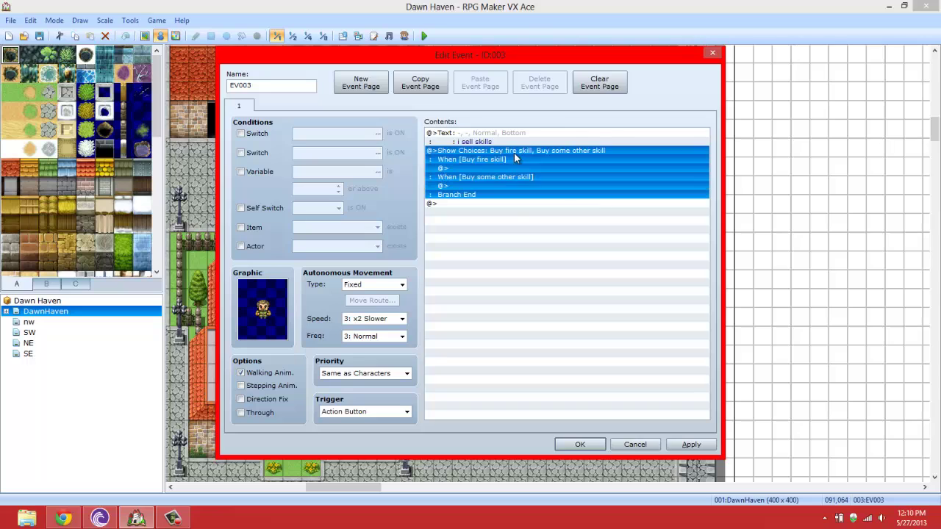
{"action": "left_click", "coordinate": [485, 205]}
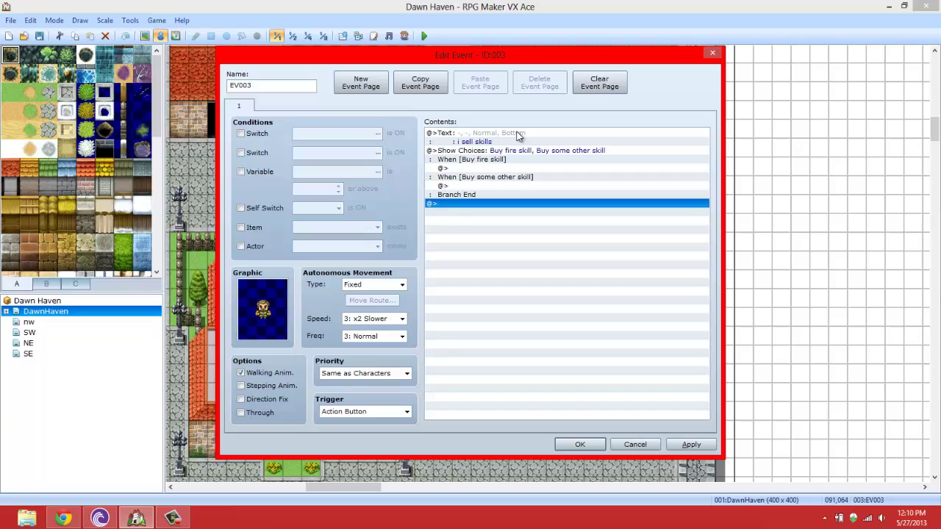
{"action": "left_click", "coordinate": [491, 160]}
{"action": "left_click", "coordinate": [489, 203]}
{"action": "left_click", "coordinate": [474, 141]}
{"action": "left_click", "coordinate": [478, 160]}
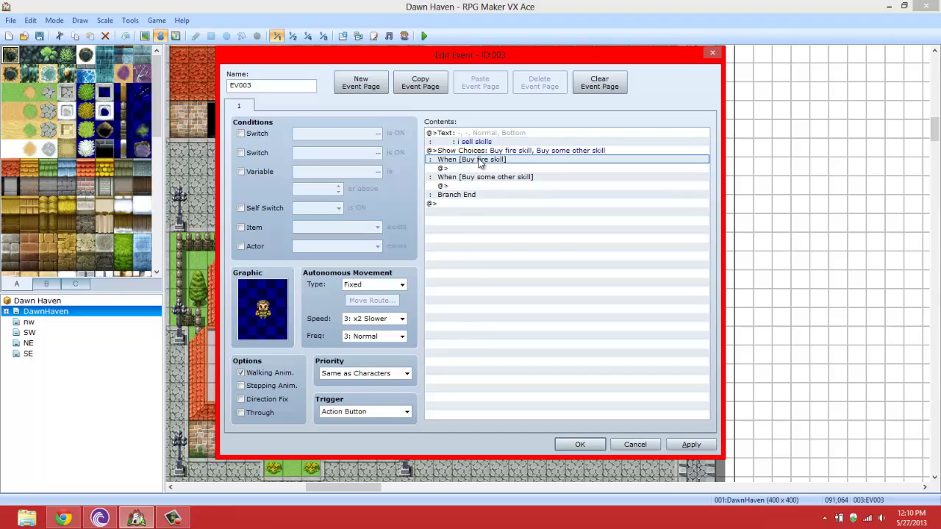
{"action": "left_click", "coordinate": [478, 150]}
{"action": "left_click", "coordinate": [564, 143]}
{"action": "left_click", "coordinate": [491, 159]}
Insert a Conditional Branch under the "Buy fire skill" choice that checks for Gold of 0 or more.
{"action": "right_click", "coordinate": [489, 168]}
{"action": "left_click", "coordinate": [524, 178]}
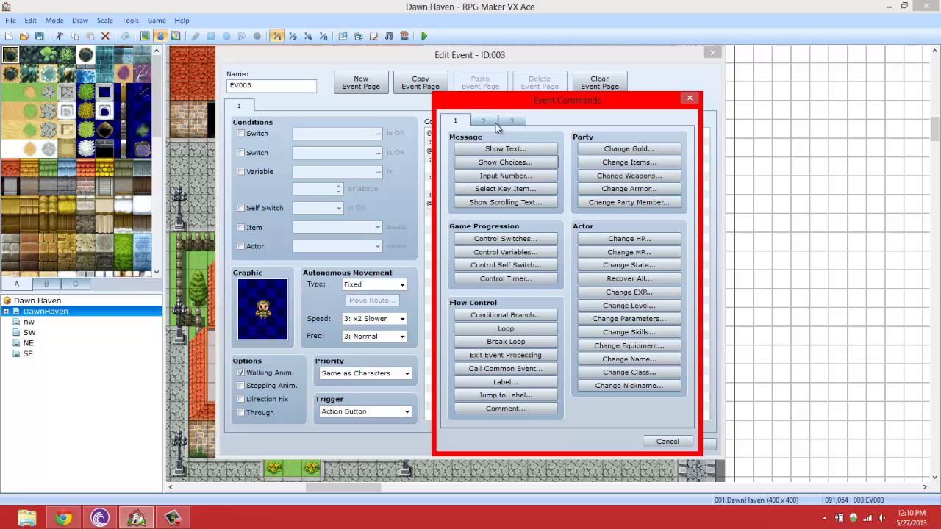
{"action": "left_click", "coordinate": [480, 316]}
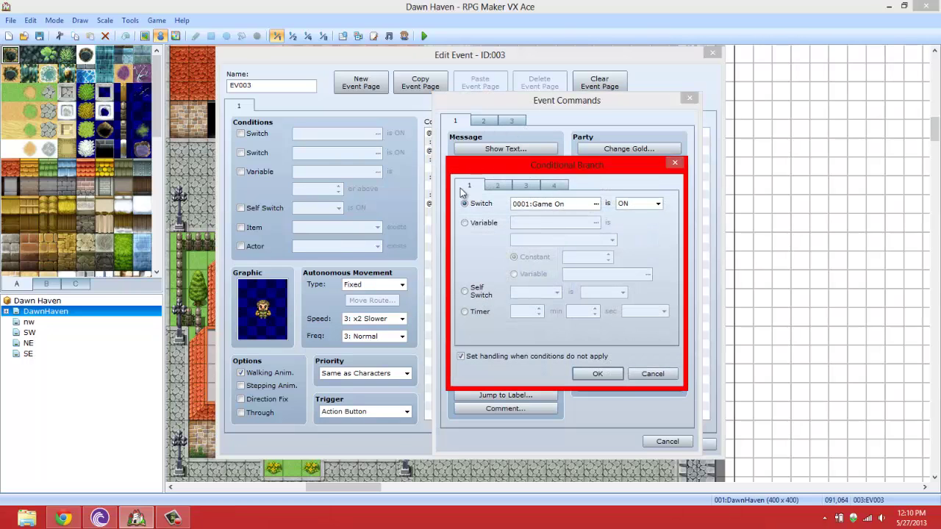
{"action": "left_click", "coordinate": [554, 185]}
{"action": "left_click", "coordinate": [464, 204]}
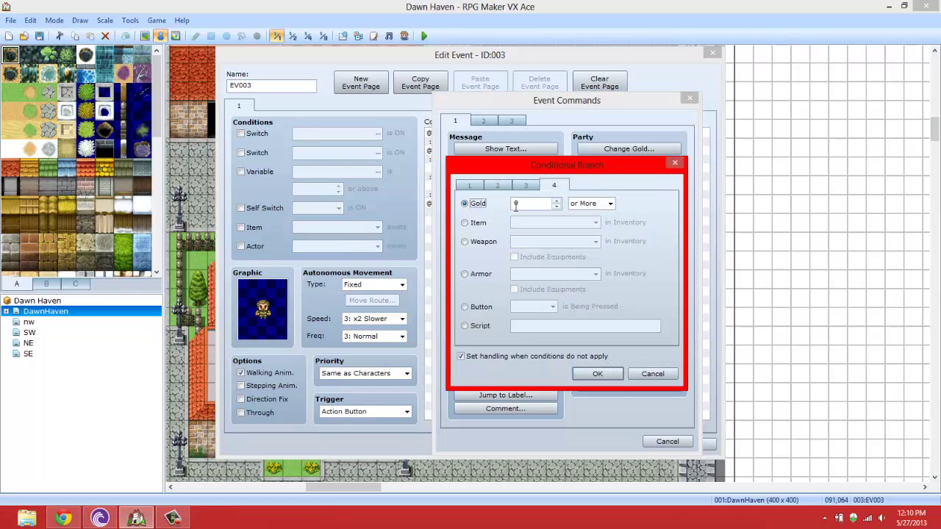
{"action": "left_click", "coordinate": [594, 373]}
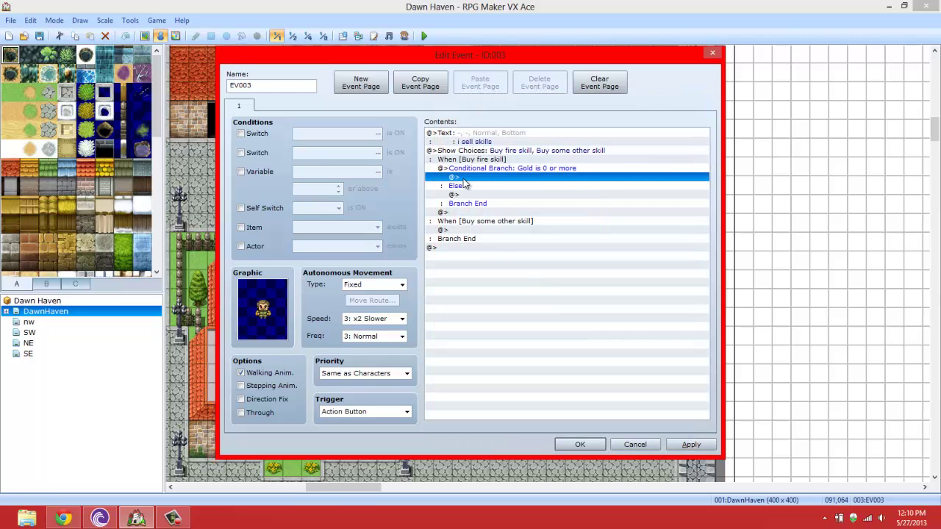
Try a Change Skills command inside the gold branch that makes actor 001 learn the Fire skill.
{"action": "right_click", "coordinate": [468, 178]}
{"action": "left_click", "coordinate": [488, 185]}
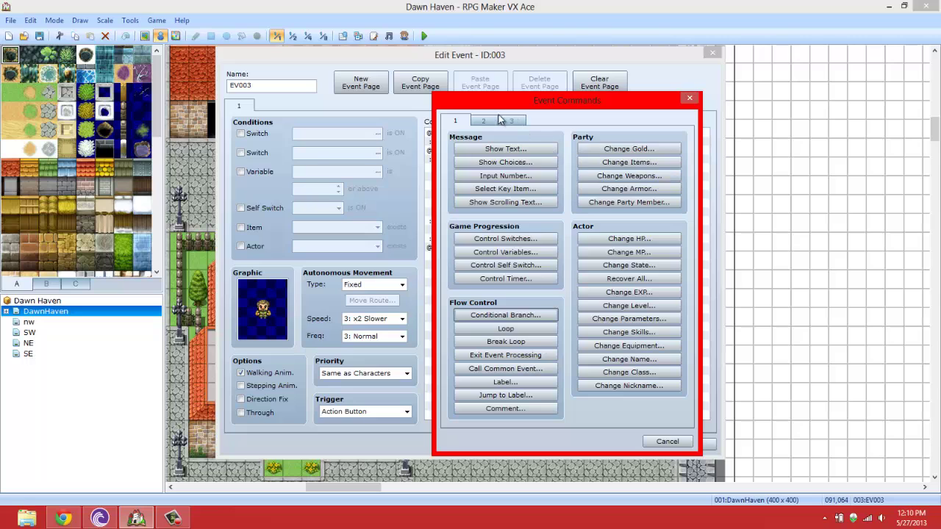
{"action": "left_click", "coordinate": [666, 332]}
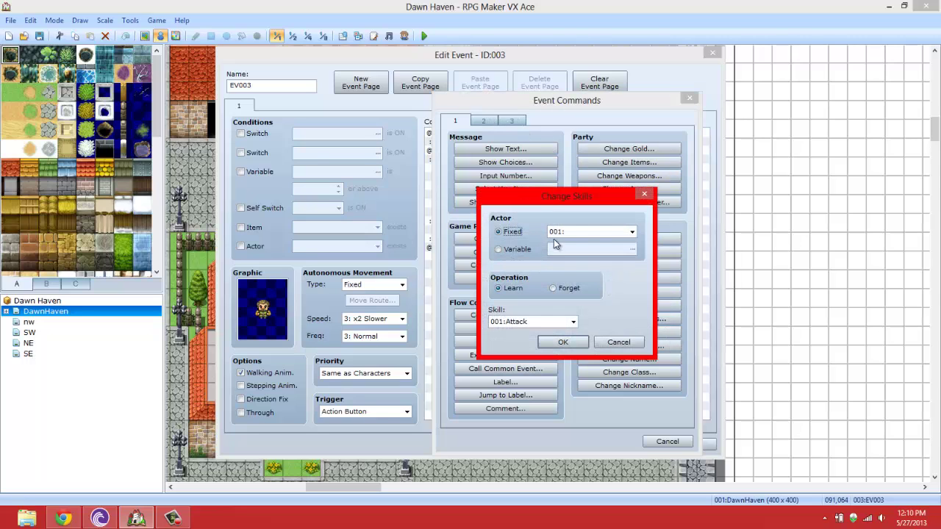
{"action": "left_click", "coordinate": [597, 234]}
{"action": "left_click", "coordinate": [588, 241]}
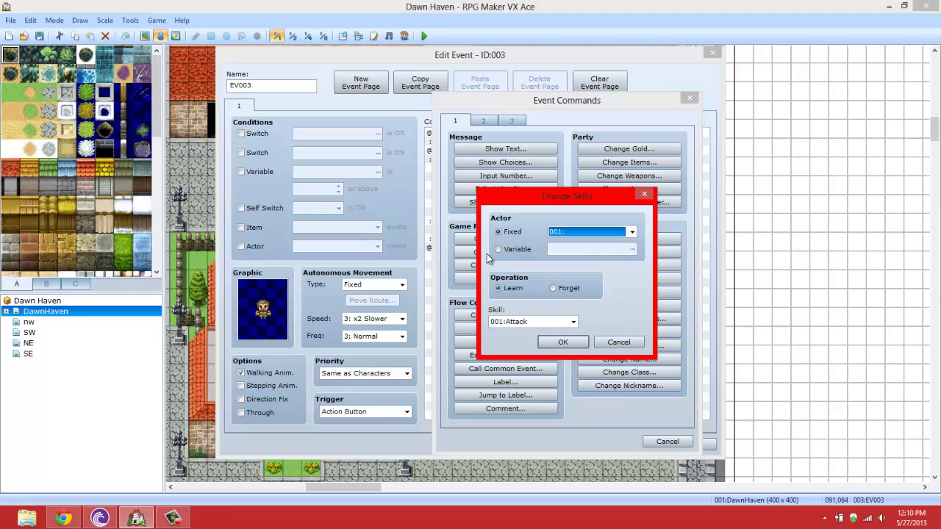
{"action": "left_click", "coordinate": [533, 325]}
{"action": "scroll", "coordinate": [540, 272], "scroll_direction": "down", "scroll_amount": 4}
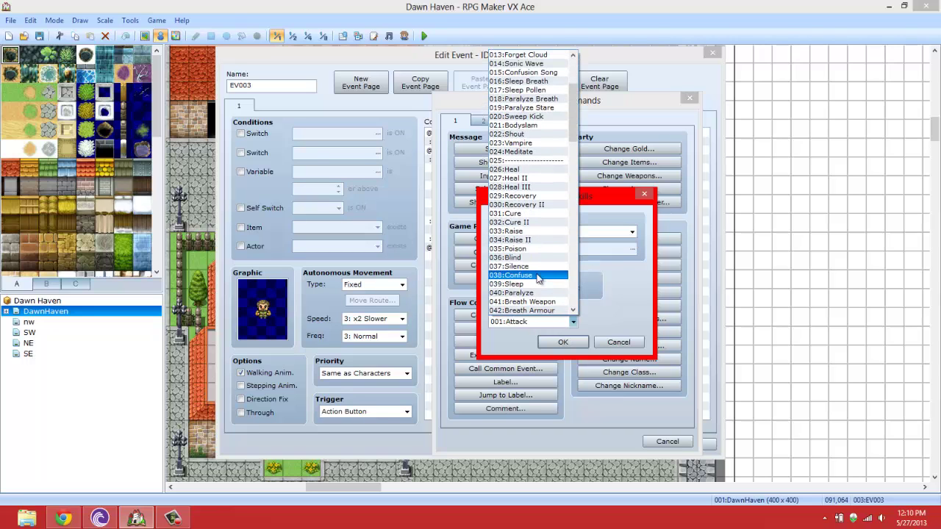
{"action": "scroll", "coordinate": [541, 236], "scroll_direction": "down", "scroll_amount": 1}
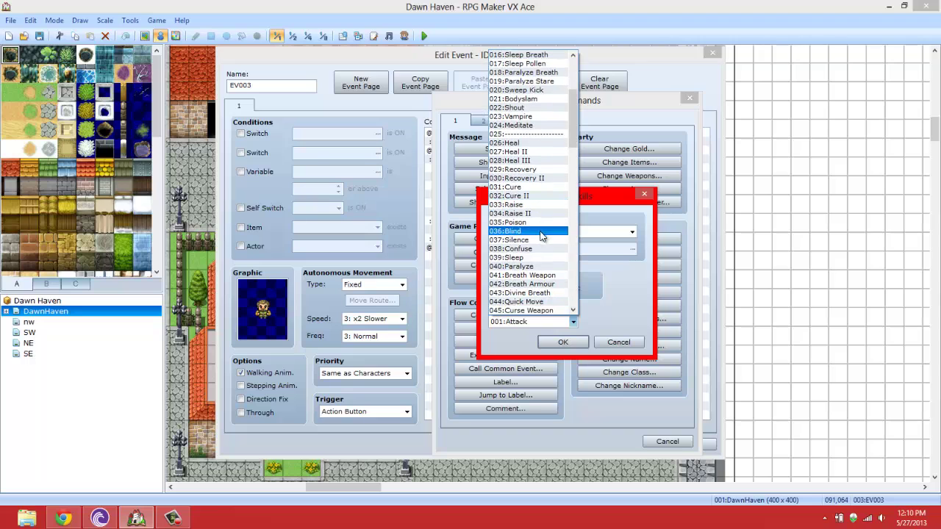
{"action": "scroll", "coordinate": [538, 249], "scroll_direction": "down", "scroll_amount": 4}
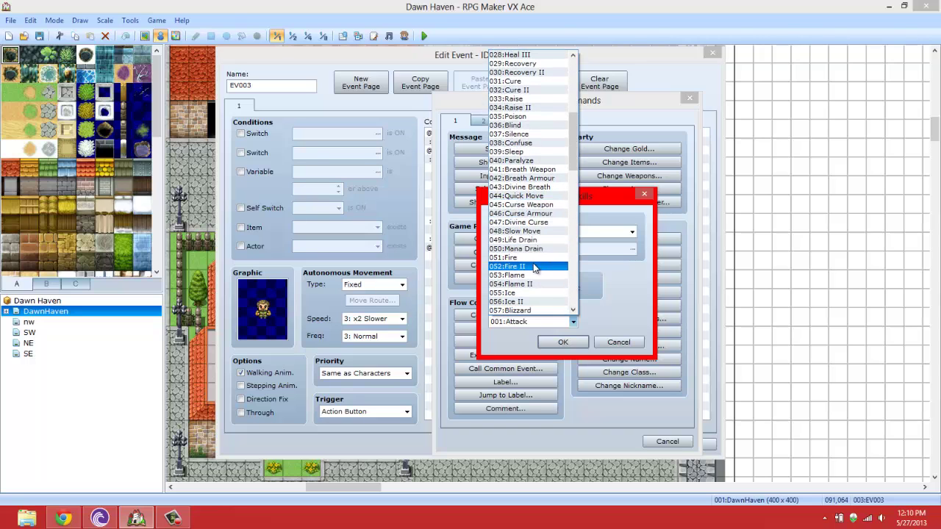
{"action": "left_click", "coordinate": [535, 258]}
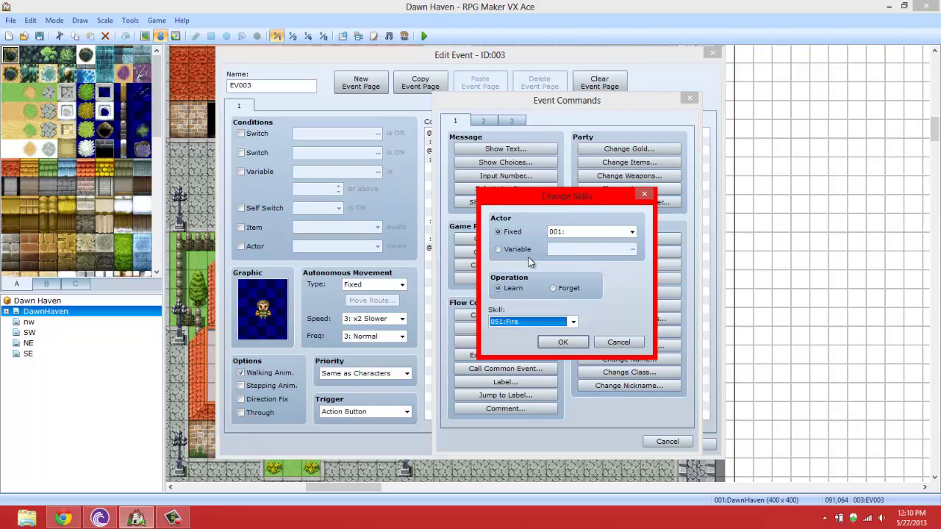
{"action": "left_click", "coordinate": [562, 343]}
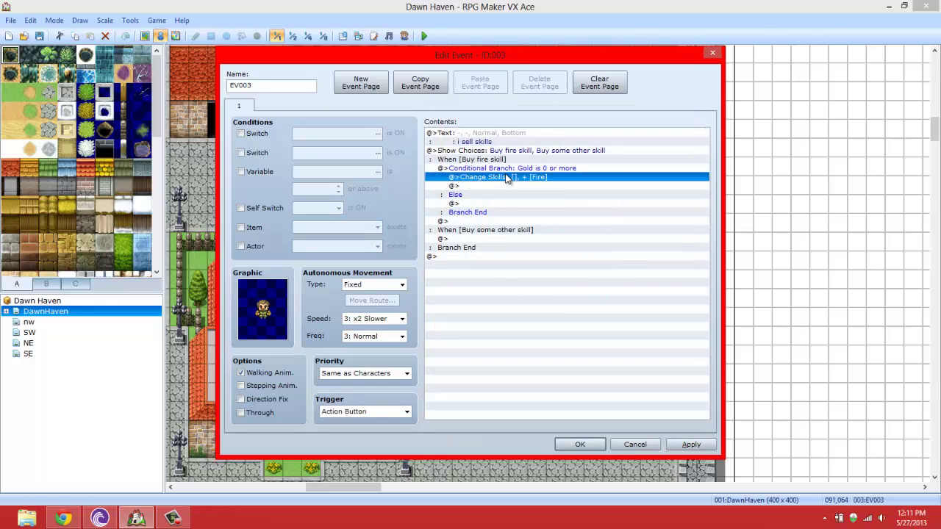
{"action": "left_click", "coordinate": [497, 186]}
Examine the condition types a new Conditional Branch offers inside the gold branch, including the actor's learned-skill check.
{"action": "right_click", "coordinate": [500, 185]}
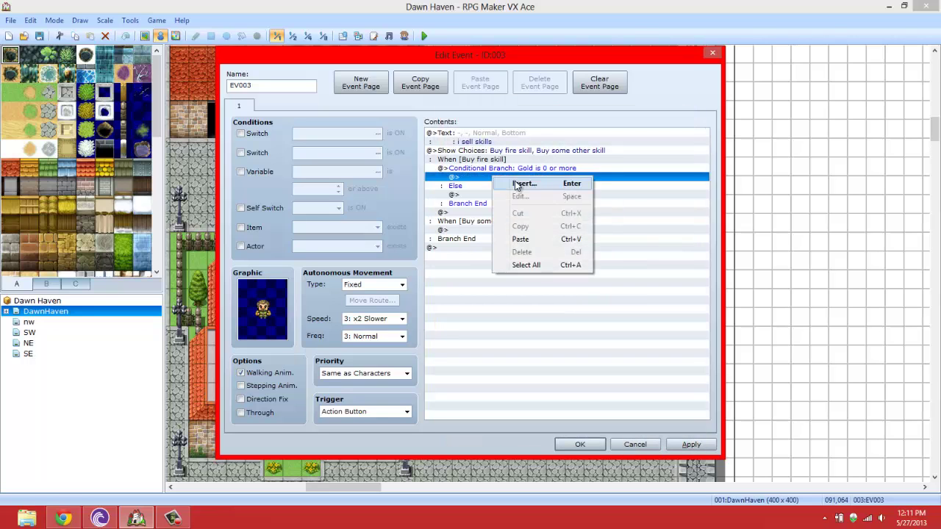
{"action": "left_click", "coordinate": [518, 183]}
{"action": "left_click", "coordinate": [505, 315]}
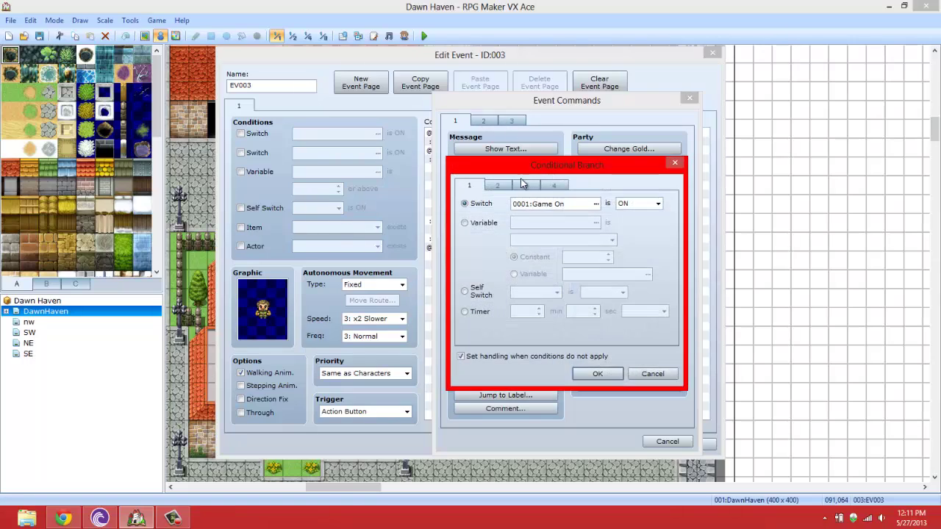
{"action": "left_click", "coordinate": [503, 184]}
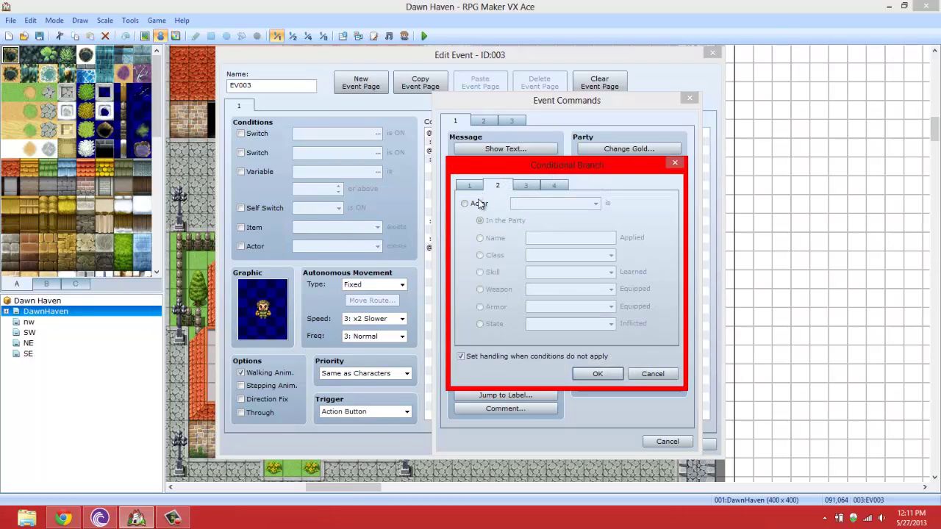
{"action": "left_click", "coordinate": [477, 204]}
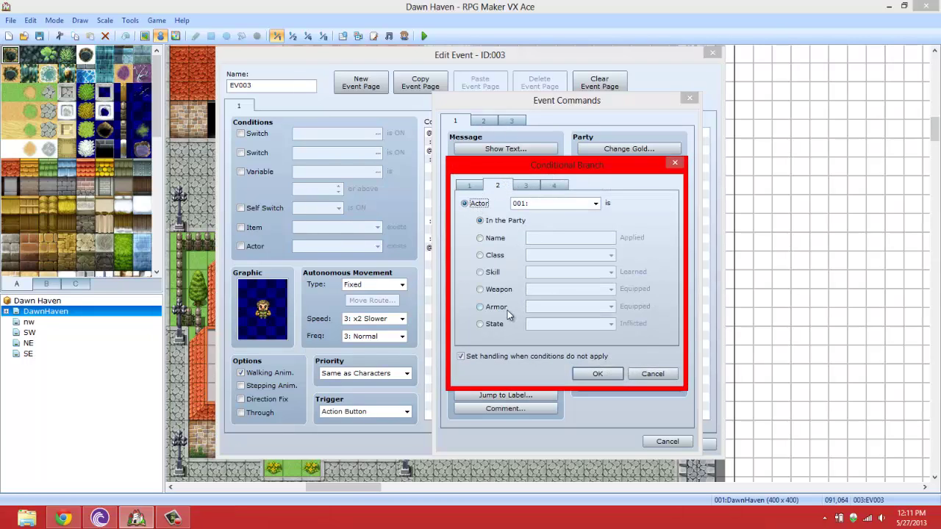
{"action": "left_click", "coordinate": [532, 185]}
{"action": "left_click", "coordinate": [559, 187]}
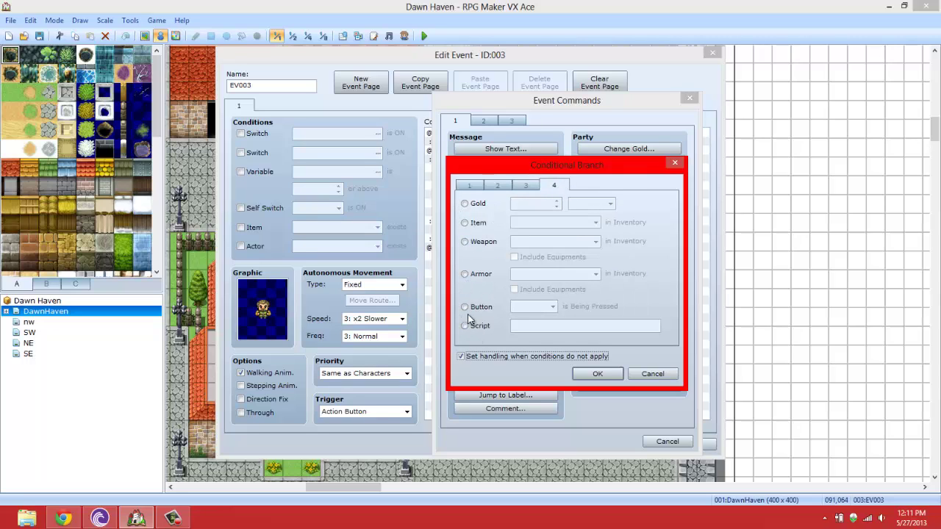
{"action": "left_click", "coordinate": [529, 186]}
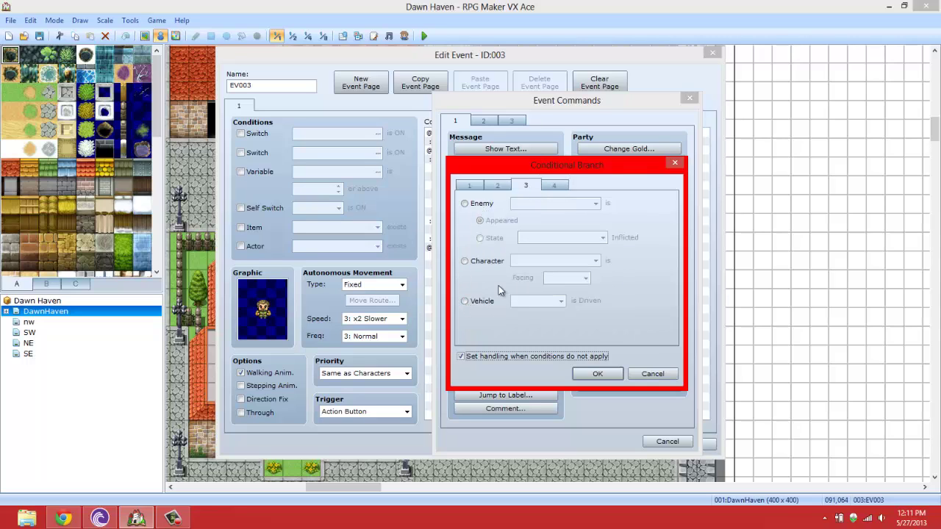
{"action": "left_click", "coordinate": [497, 185]}
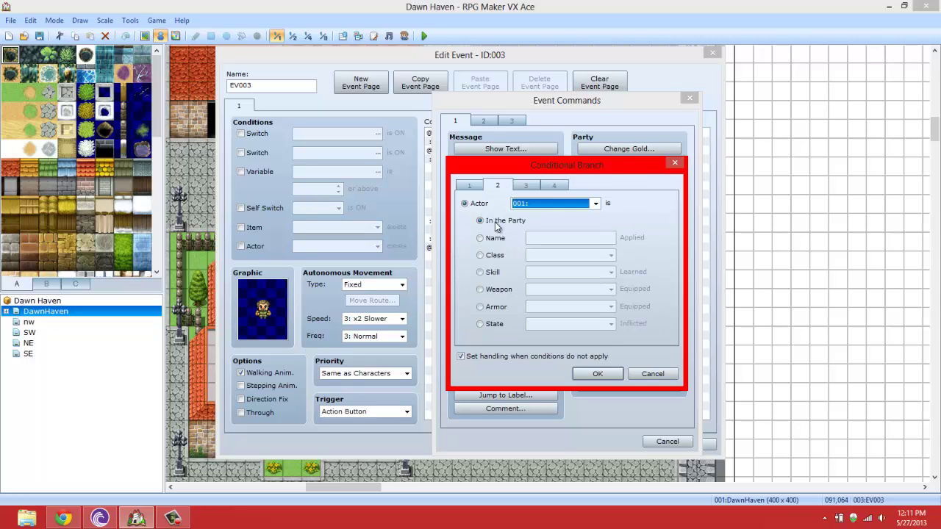
{"action": "left_click", "coordinate": [489, 272]}
{"action": "left_click", "coordinate": [558, 271]}
{"action": "left_click", "coordinate": [548, 271]}
{"action": "left_click", "coordinate": [471, 184]}
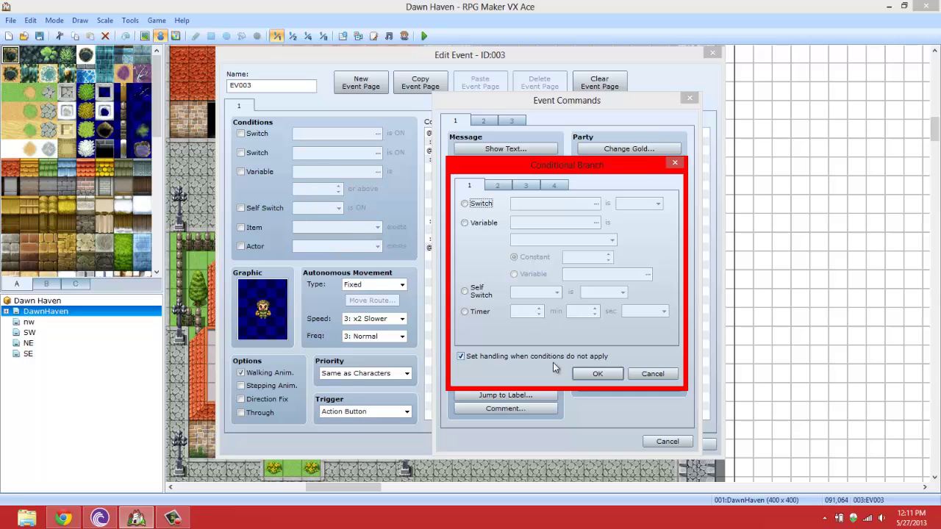
{"action": "left_click", "coordinate": [653, 373]}
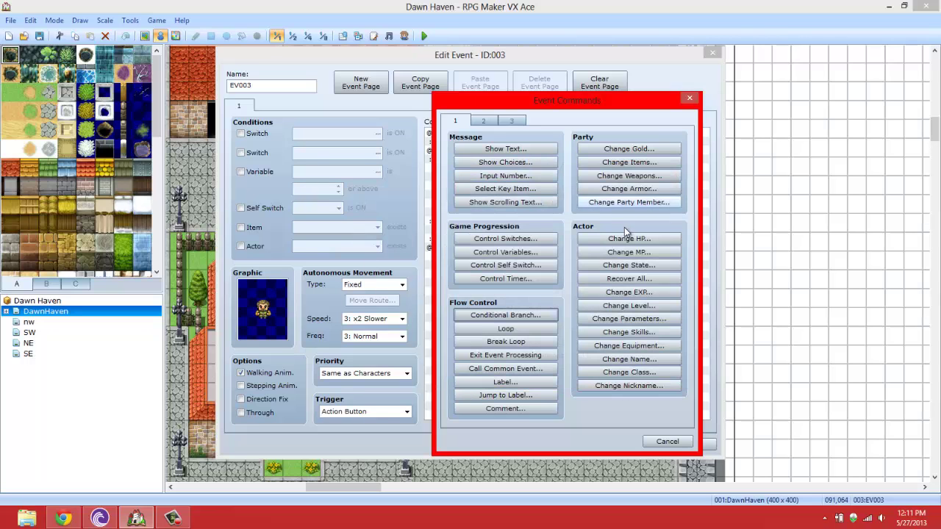
{"action": "left_click", "coordinate": [665, 441]}
Paste the Change Skills command for Fire back into the gold Conditional Branch.
{"action": "left_click", "coordinate": [464, 168]}
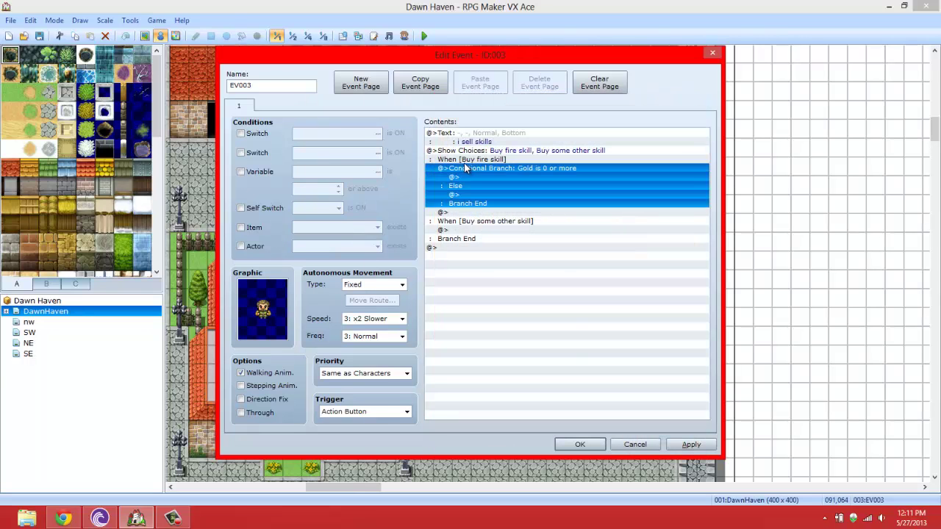
{"action": "left_click", "coordinate": [480, 177]}
{"action": "key", "text": "ctrl+v"}
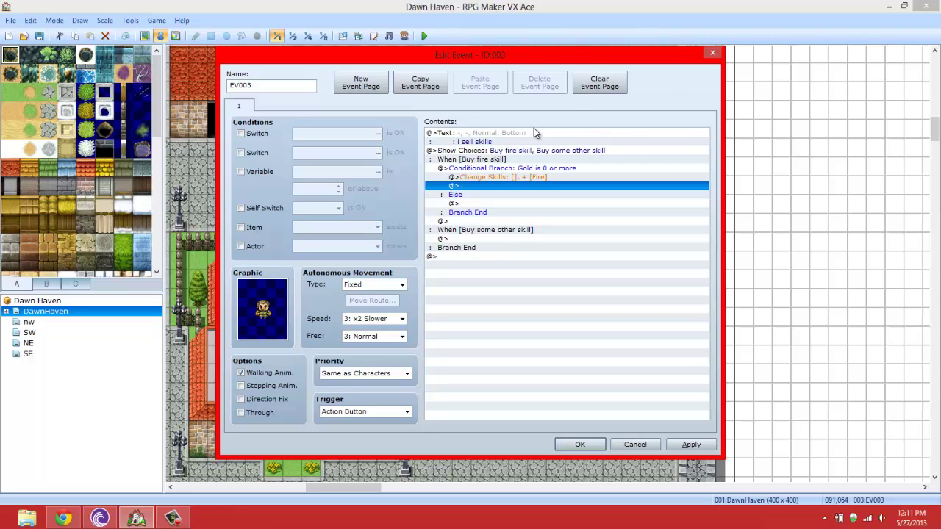
Clear all commands from the skill shopkeeper's event and delete the event from the map.
{"action": "left_click", "coordinate": [524, 139]}
{"action": "left_click", "coordinate": [533, 133]}
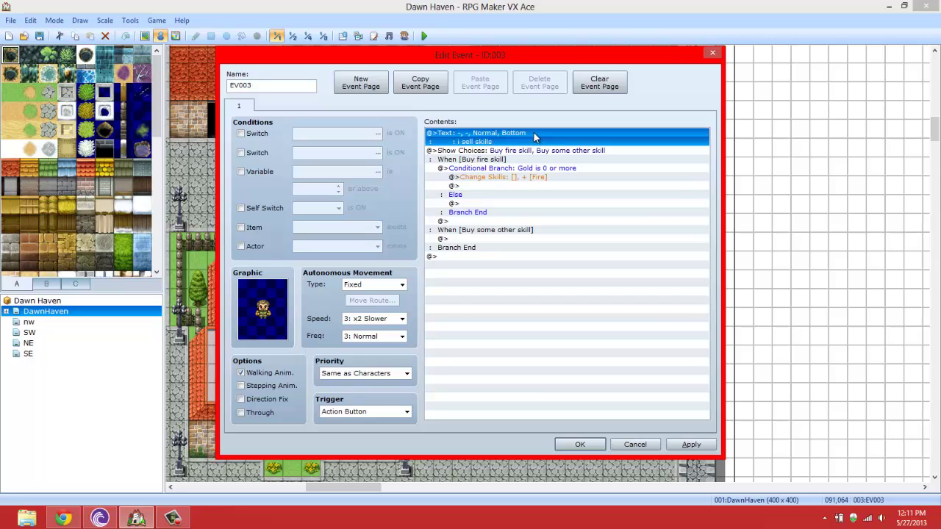
{"action": "key", "text": "shift+End"}
{"action": "key", "text": "Delete"}
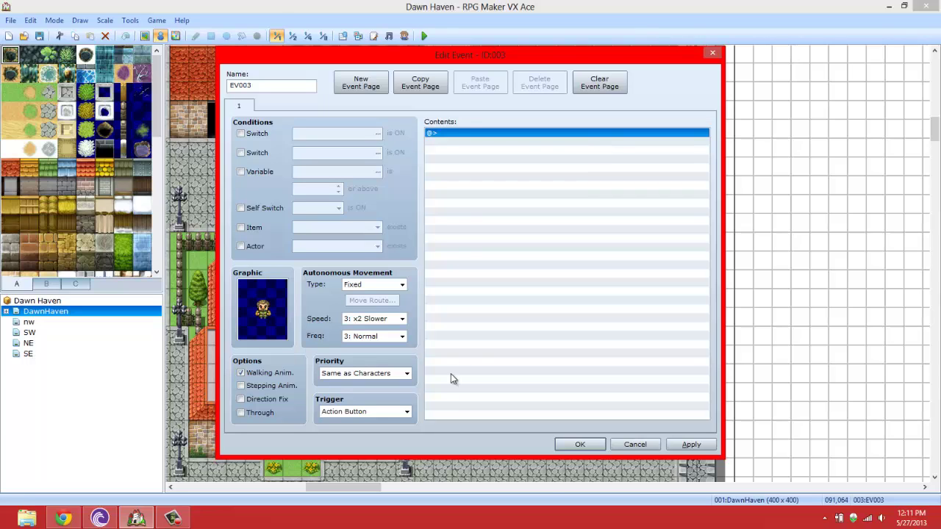
{"action": "left_click", "coordinate": [580, 444]}
{"action": "left_click", "coordinate": [173, 519]}
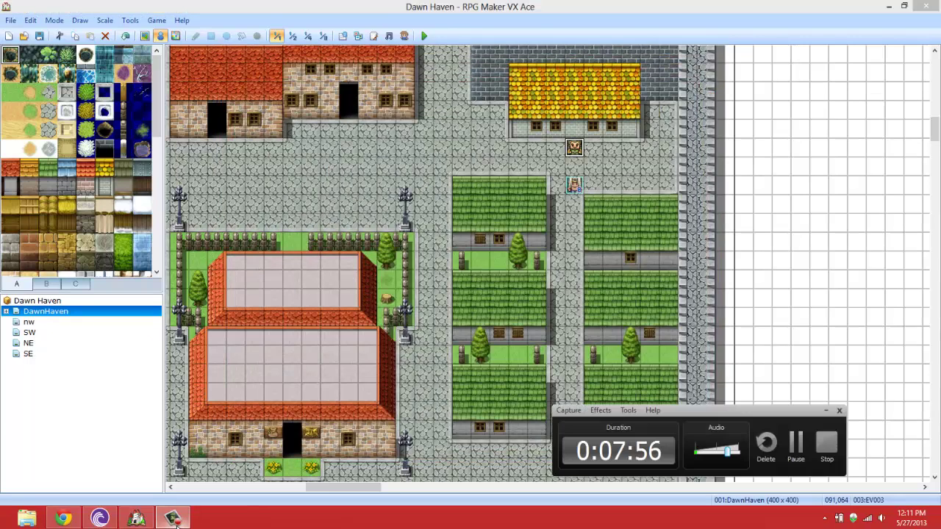
{"action": "left_click", "coordinate": [173, 519]}
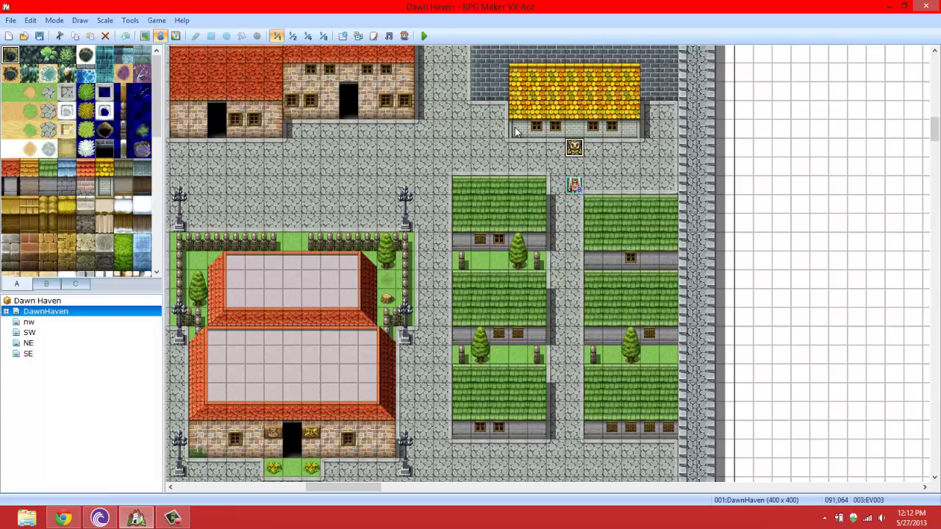
{"action": "key", "text": "Delete"}
Survey the DawnHaven map at several scales for a suitable place for a new event.
{"action": "left_click", "coordinate": [323, 36]}
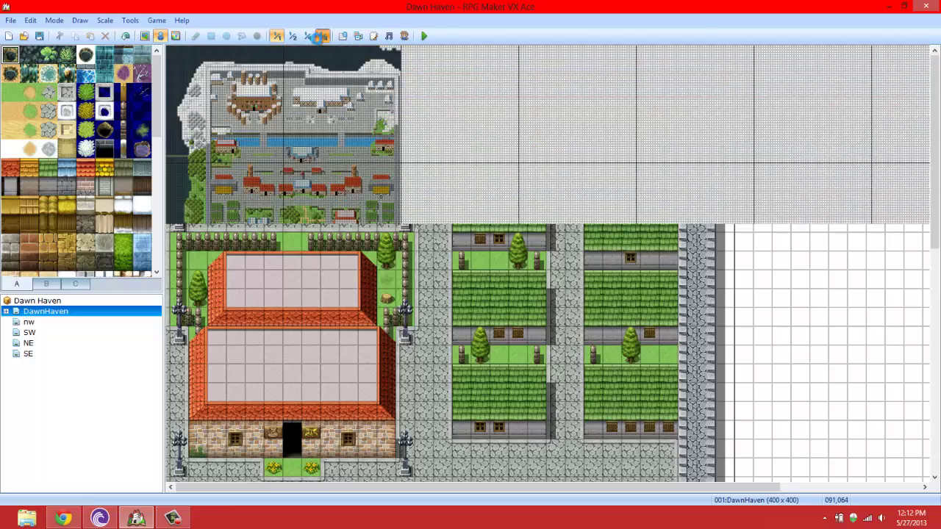
{"action": "scroll", "coordinate": [494, 324], "scroll_direction": "down", "scroll_amount": 5}
{"action": "scroll", "coordinate": [495, 324], "scroll_direction": "down", "scroll_amount": 2}
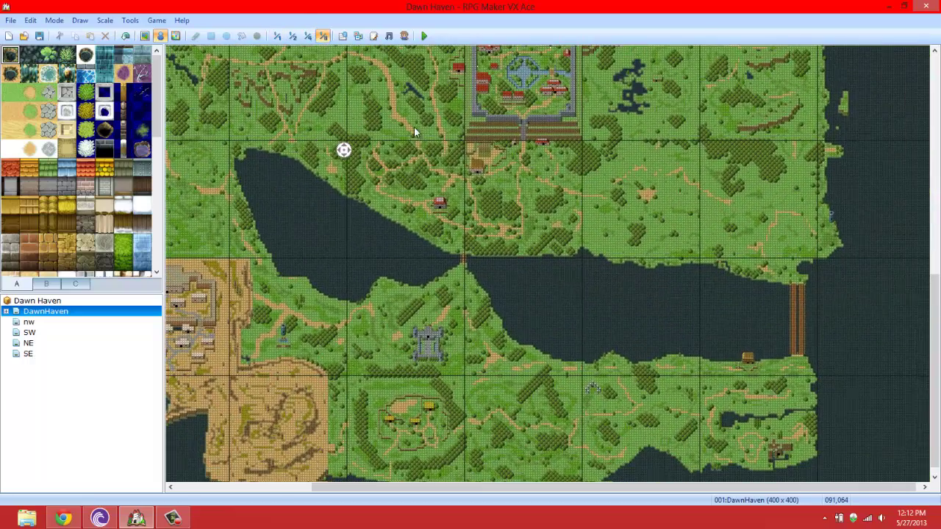
{"action": "left_click", "coordinate": [277, 36]}
{"action": "scroll", "coordinate": [520, 132], "scroll_direction": "up", "scroll_amount": 10}
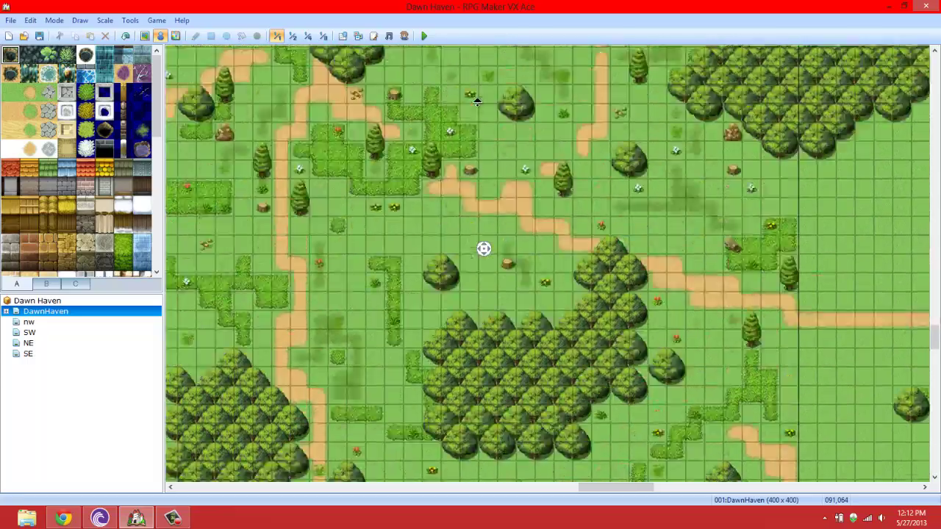
{"action": "scroll", "coordinate": [599, 158], "scroll_direction": "up", "scroll_amount": 12}
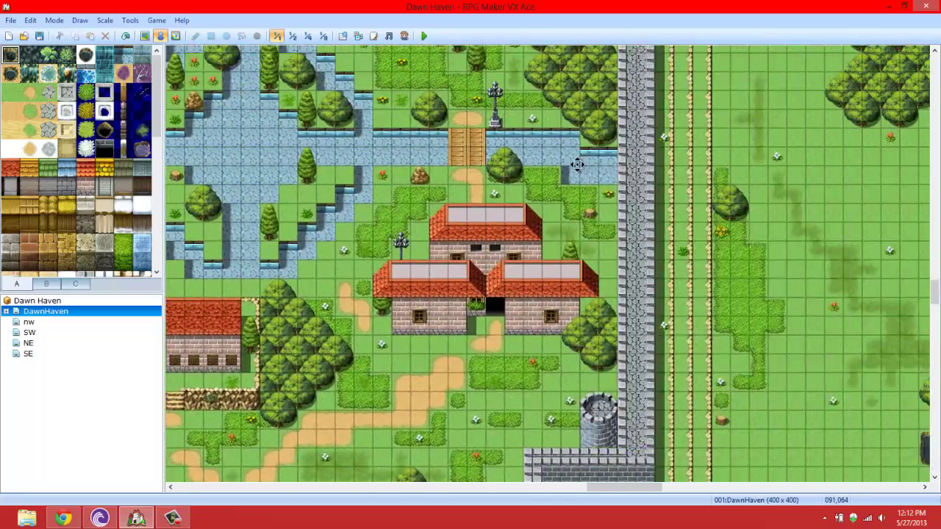
{"action": "scroll", "coordinate": [508, 139], "scroll_direction": "up", "scroll_amount": 15}
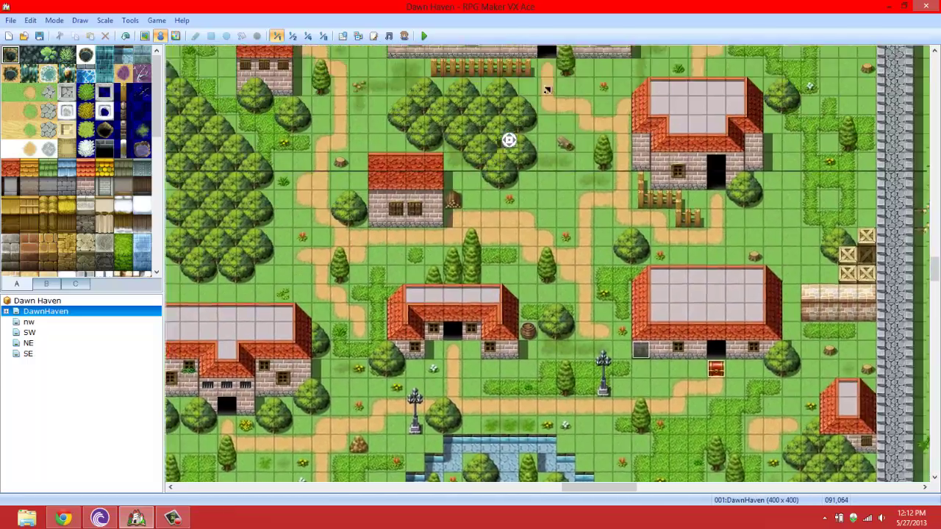
{"action": "scroll", "coordinate": [521, 173], "scroll_direction": "down", "scroll_amount": 10}
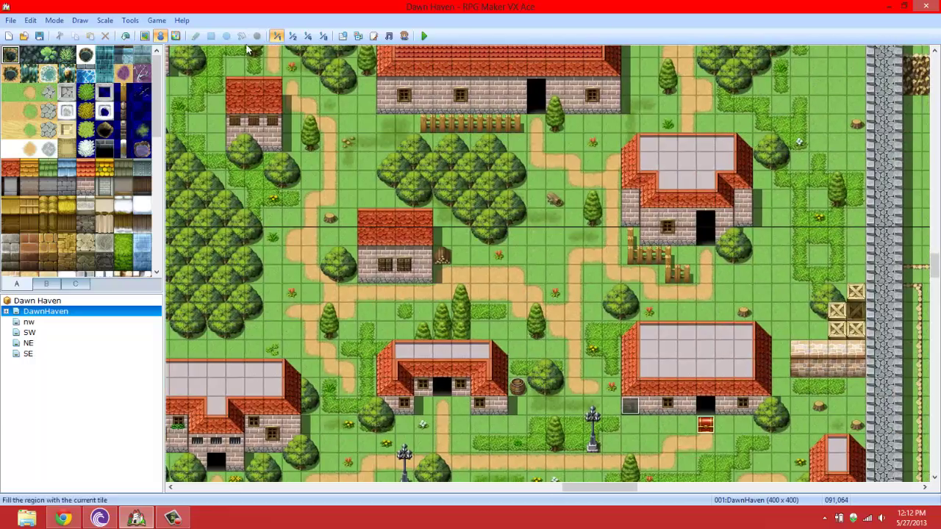
{"action": "left_click", "coordinate": [308, 36]}
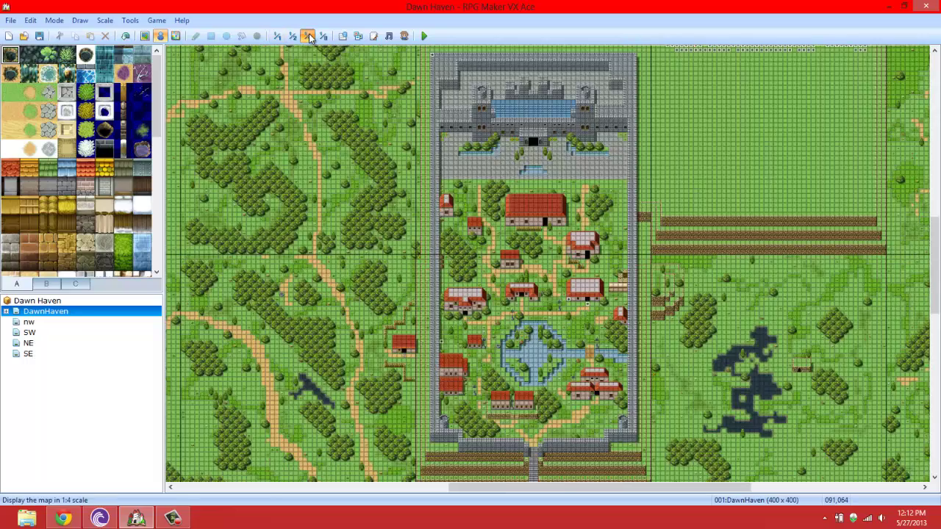
{"action": "left_click", "coordinate": [322, 35]}
{"action": "middle_click", "coordinate": [415, 113]}
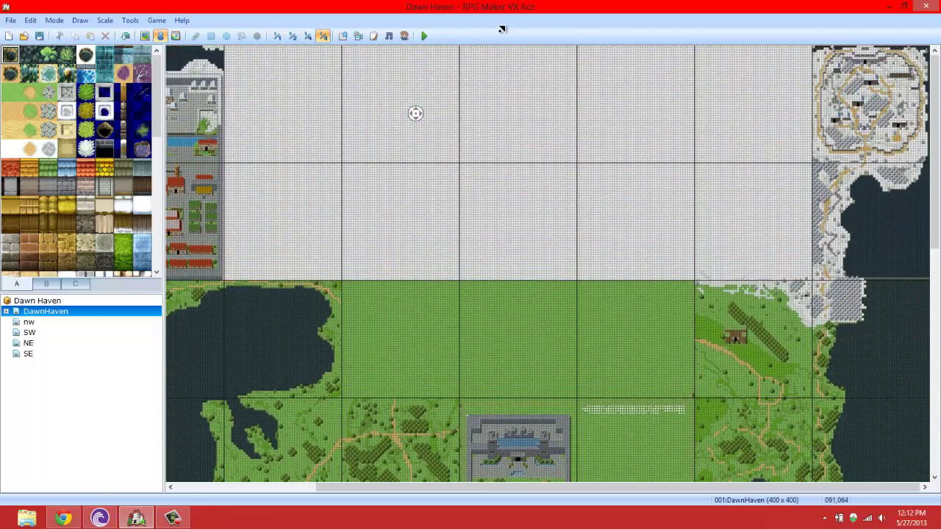
{"action": "middle_click", "coordinate": [544, 65]}
{"action": "middle_click", "coordinate": [477, 342]}
{"action": "middle_click", "coordinate": [402, 256]}
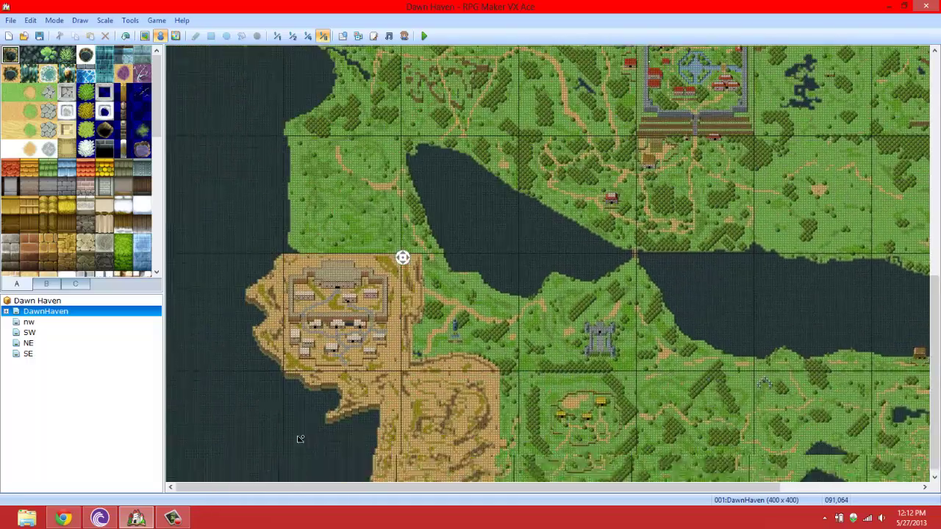
{"action": "middle_click", "coordinate": [553, 317]}
{"action": "middle_click", "coordinate": [627, 214]}
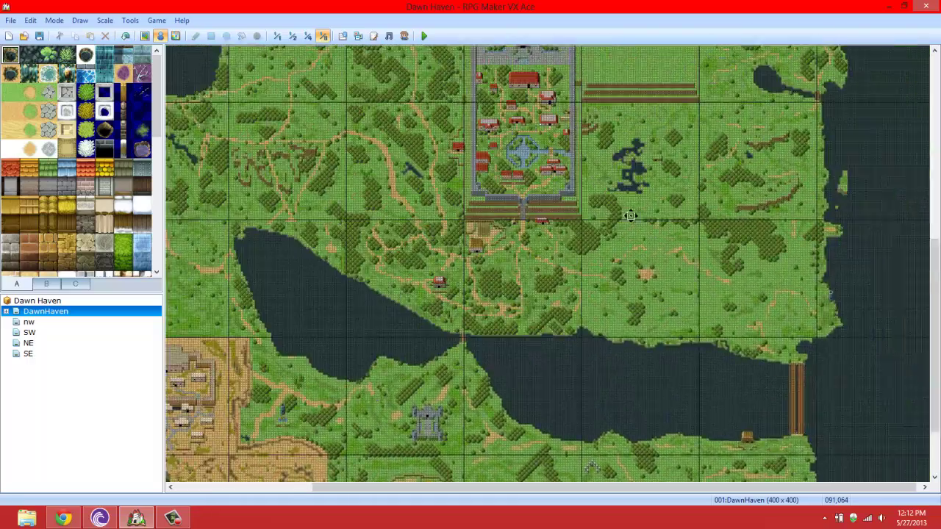
{"action": "middle_click", "coordinate": [583, 267]}
{"action": "middle_click", "coordinate": [642, 208]}
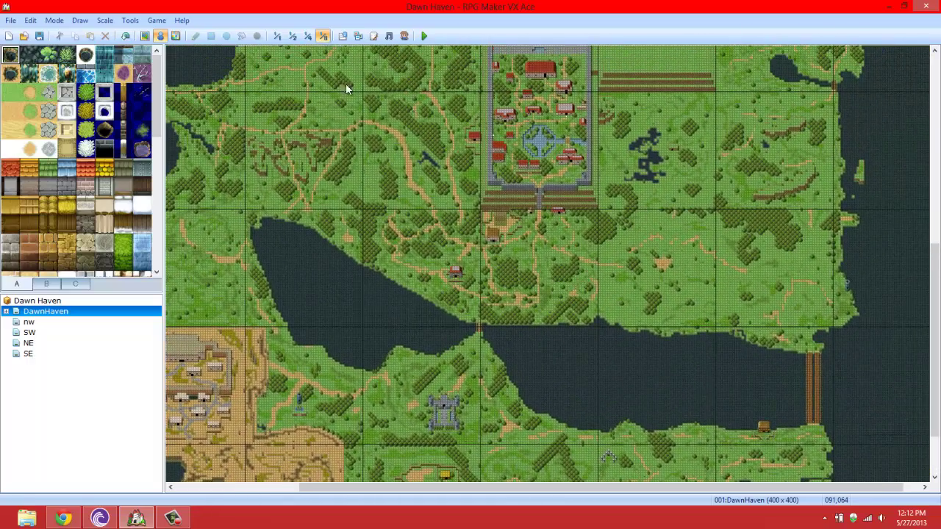
Create an event at 238,230 outside the red-roofed house's doorway, using the HF1 H1C1 CA character graphic.
{"action": "left_click", "coordinate": [292, 35]}
{"action": "scroll", "coordinate": [446, 114], "scroll_direction": "up", "scroll_amount": 5}
{"action": "scroll", "coordinate": [446, 113], "scroll_direction": "left", "scroll_amount": 3}
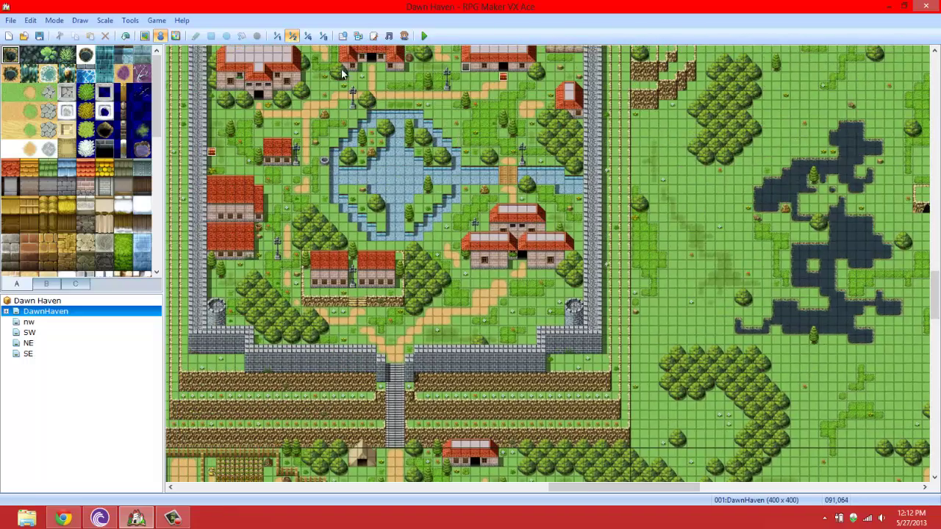
{"action": "left_click", "coordinate": [277, 35]}
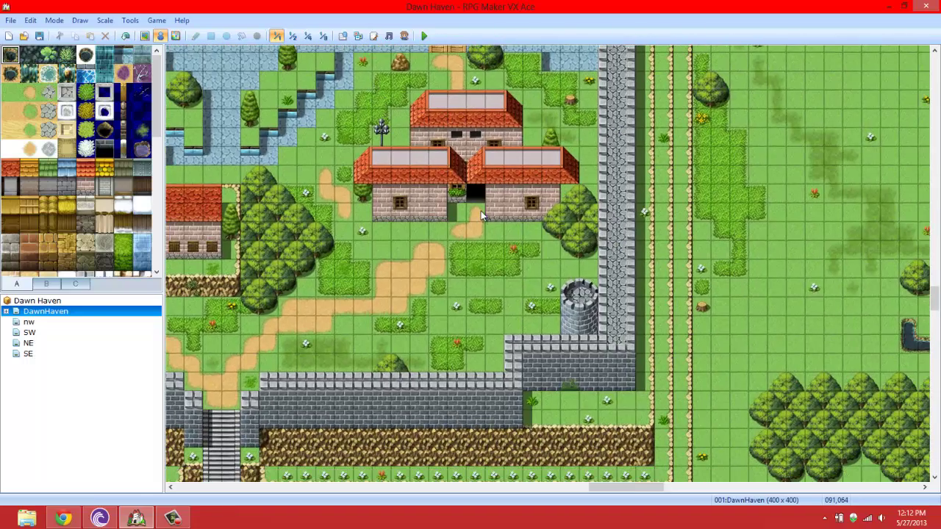
{"action": "right_click", "coordinate": [481, 211]}
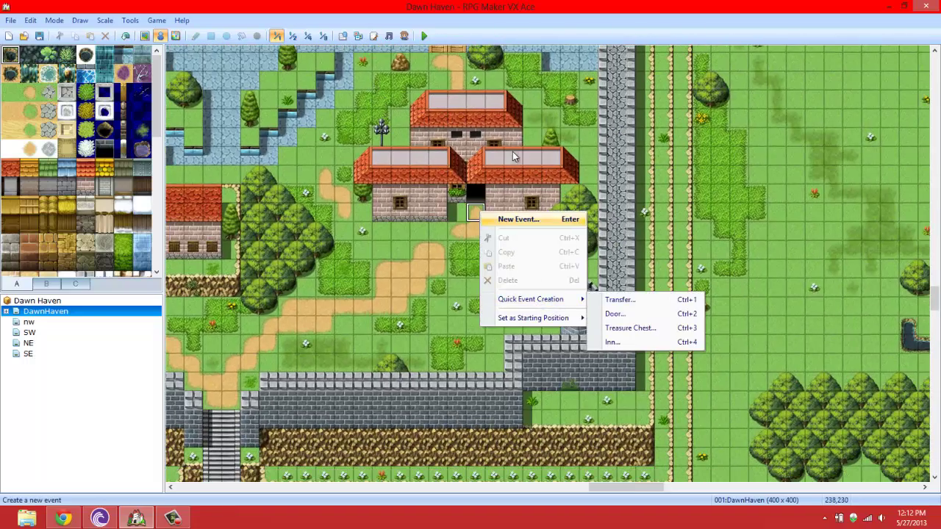
{"action": "left_click", "coordinate": [527, 220]}
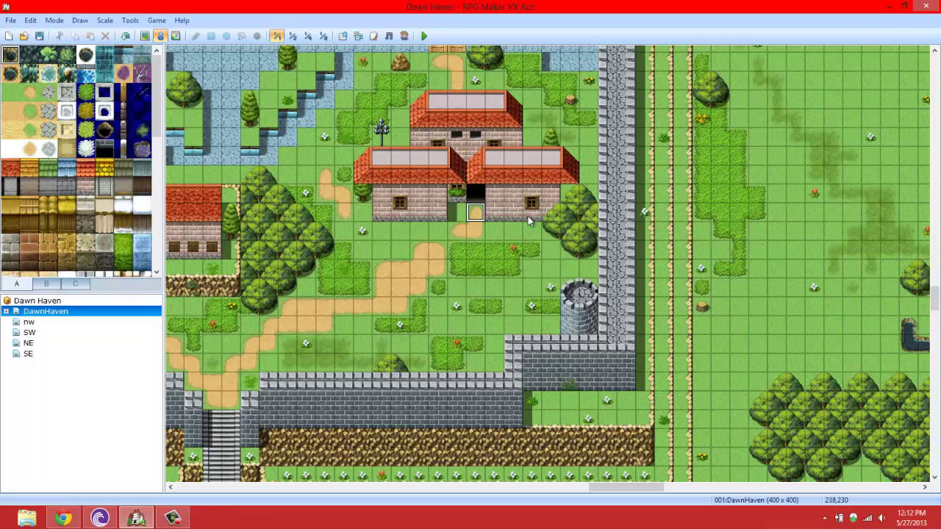
{"action": "double_click", "coordinate": [274, 303]}
{"action": "left_click", "coordinate": [328, 178]}
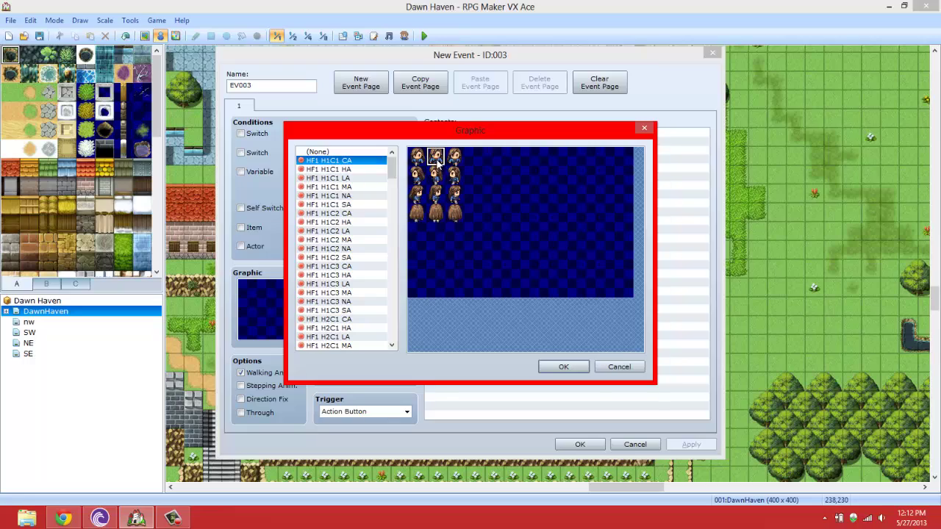
{"action": "left_click", "coordinate": [563, 365]}
{"action": "left_click", "coordinate": [581, 445]}
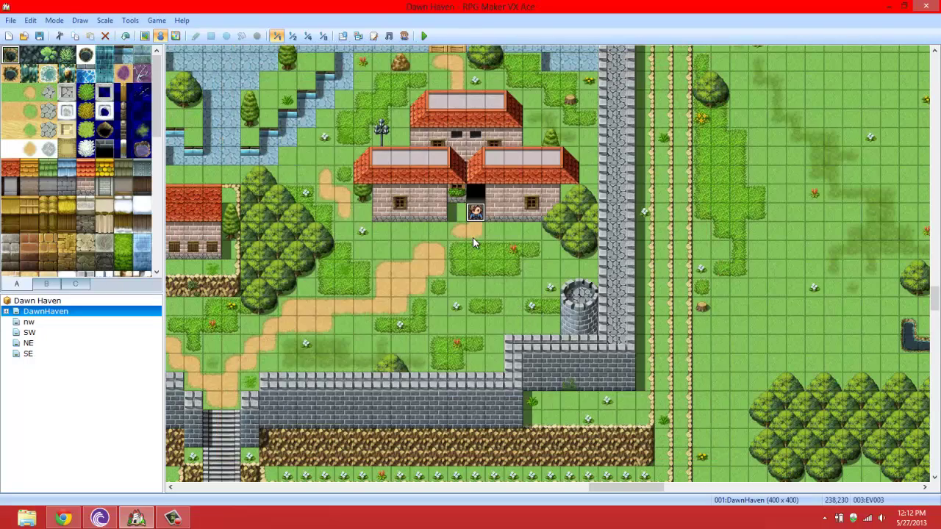
Add a Show Choices command to the new character's event with the options "craft a super potion" and "No".
{"action": "double_click", "coordinate": [475, 211]}
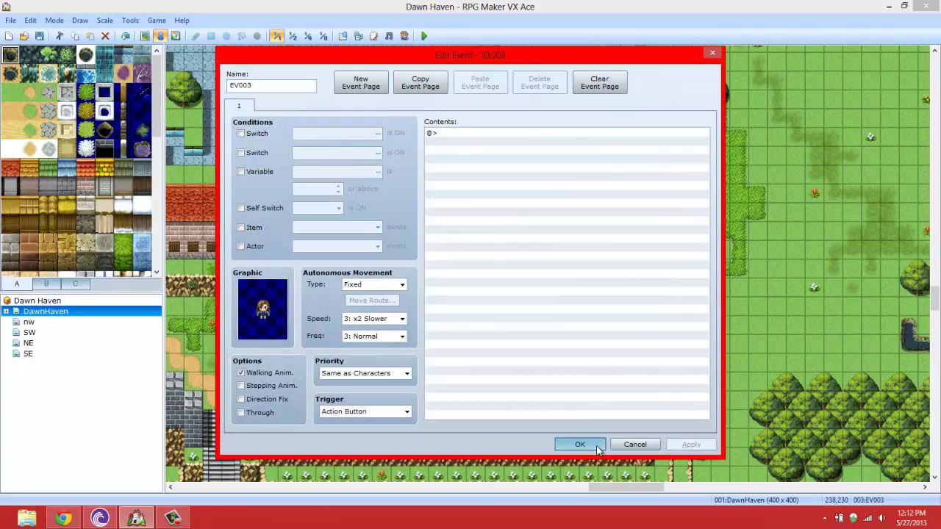
{"action": "key", "text": "Return"}
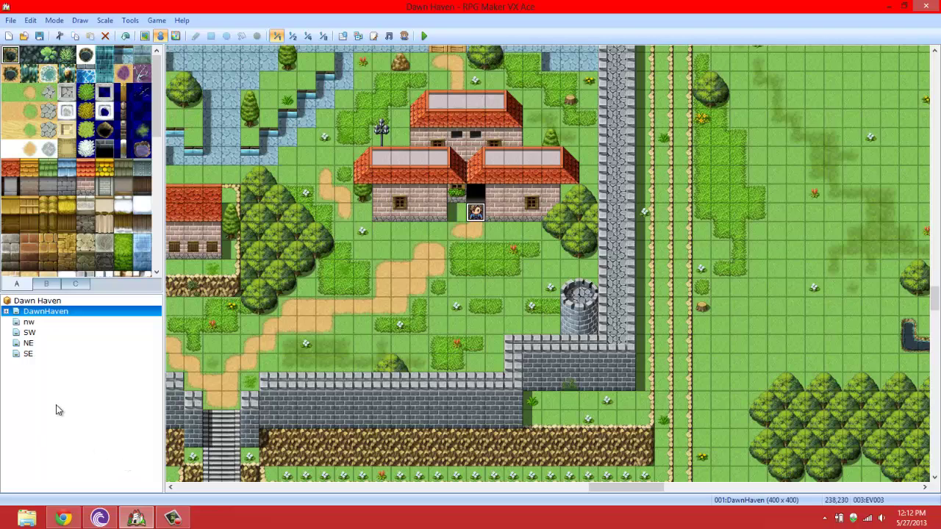
{"action": "double_click", "coordinate": [477, 212]}
{"action": "right_click", "coordinate": [486, 136]}
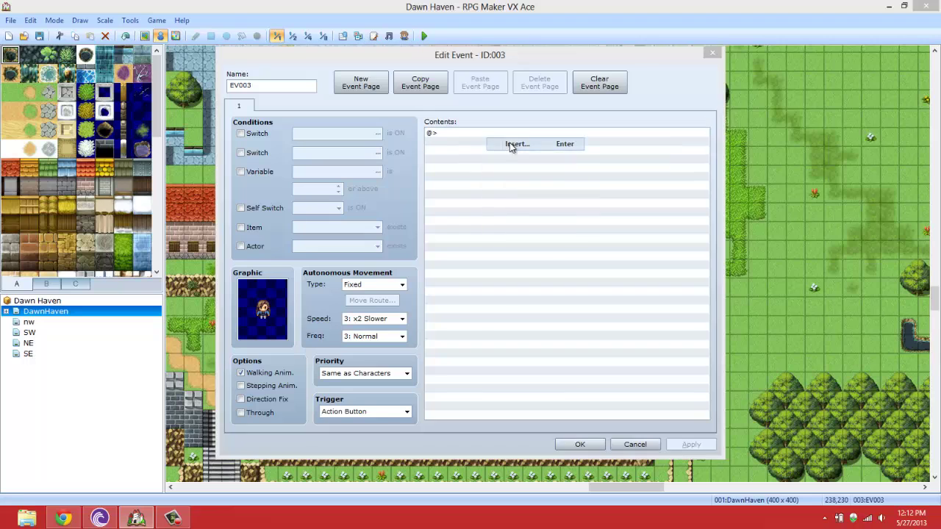
{"action": "left_click", "coordinate": [512, 144]}
{"action": "left_click", "coordinate": [505, 162]}
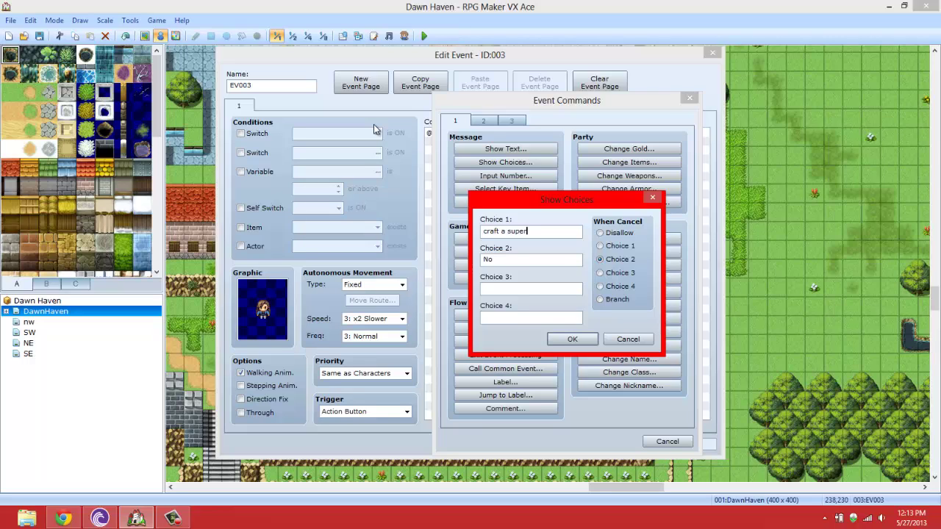
{"action": "type", "text": "craft a super potion"}
{"action": "left_click", "coordinate": [571, 339]}
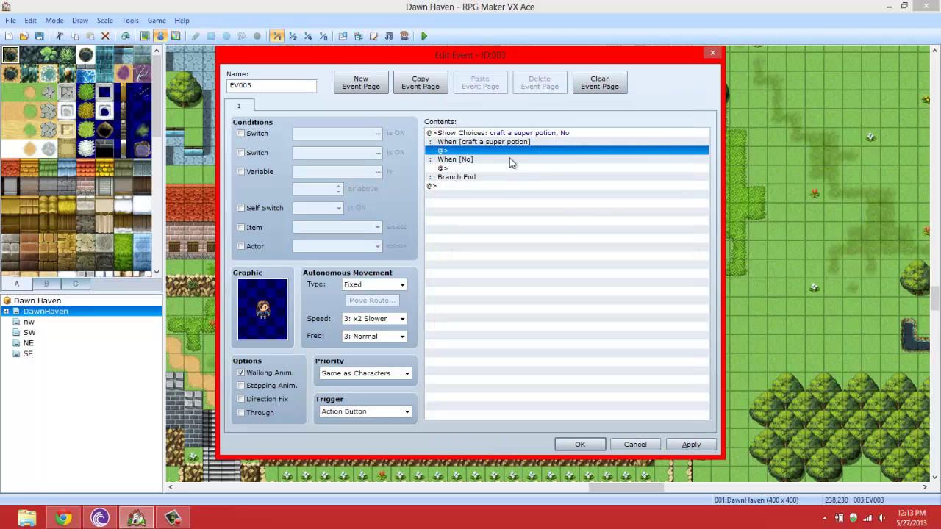